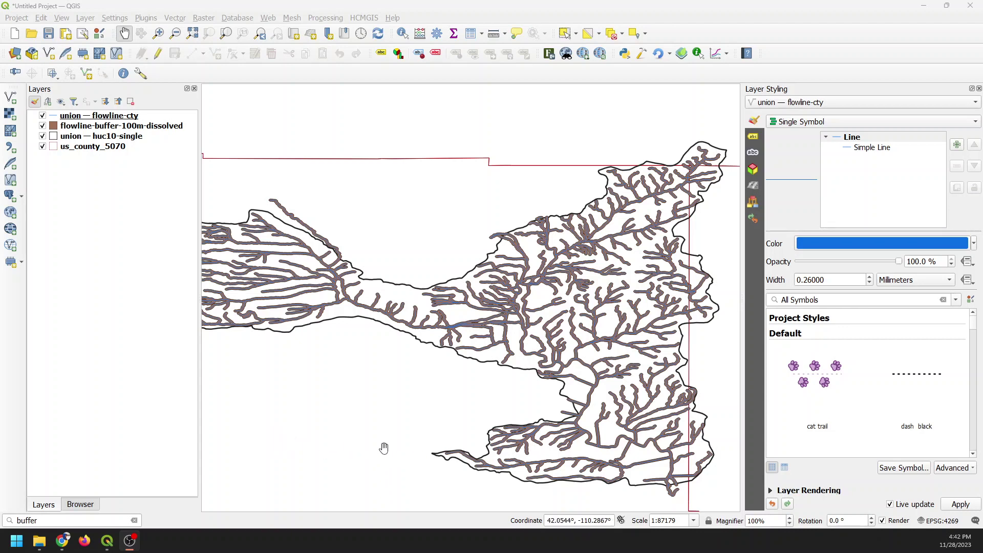
- Zoom the map in on the upper watershed flowlines and their brown 100 m buffers
{"action": "scroll", "coordinate": [440, 383], "scroll_direction": "down", "scroll_amount": 2}
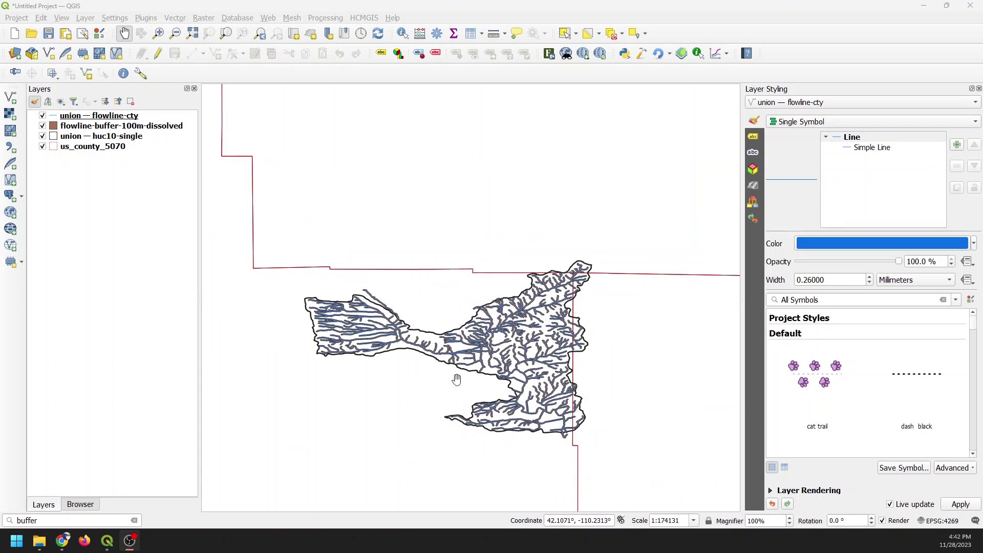
{"action": "scroll", "coordinate": [456, 379], "scroll_direction": "down", "scroll_amount": 2}
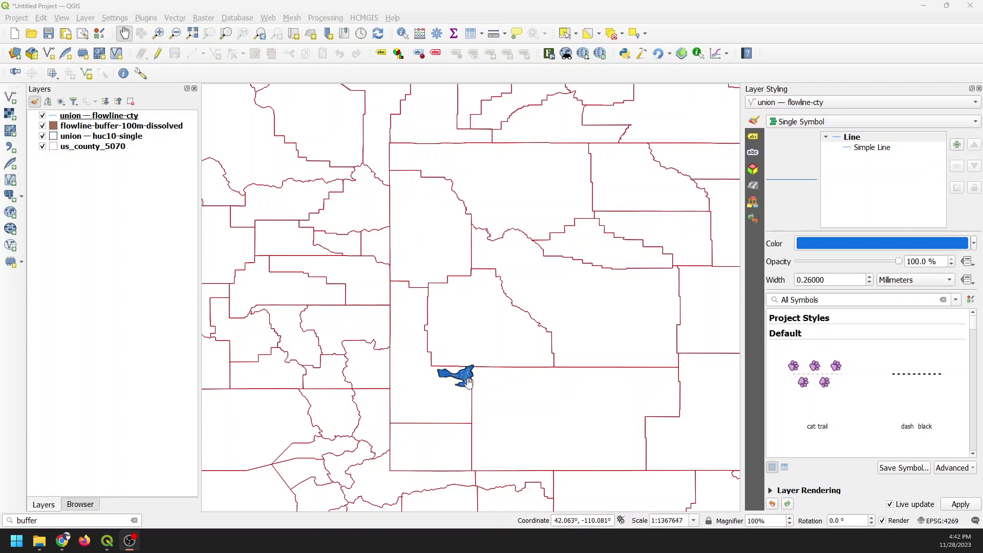
{"action": "scroll", "coordinate": [469, 382], "scroll_direction": "up", "scroll_amount": 1}
{"action": "scroll", "coordinate": [469, 381], "scroll_direction": "up", "scroll_amount": 2}
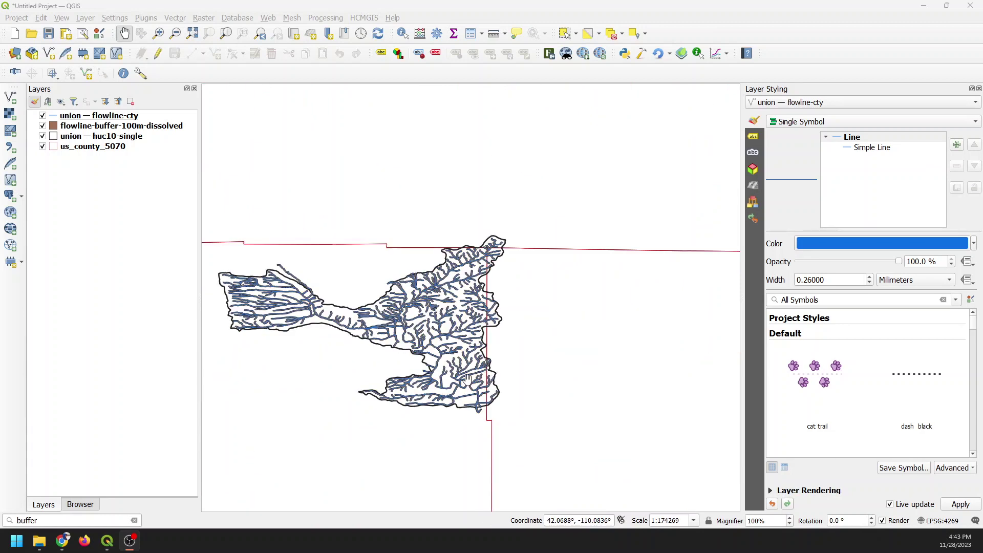
{"action": "scroll", "coordinate": [470, 357], "scroll_direction": "up", "scroll_amount": 1}
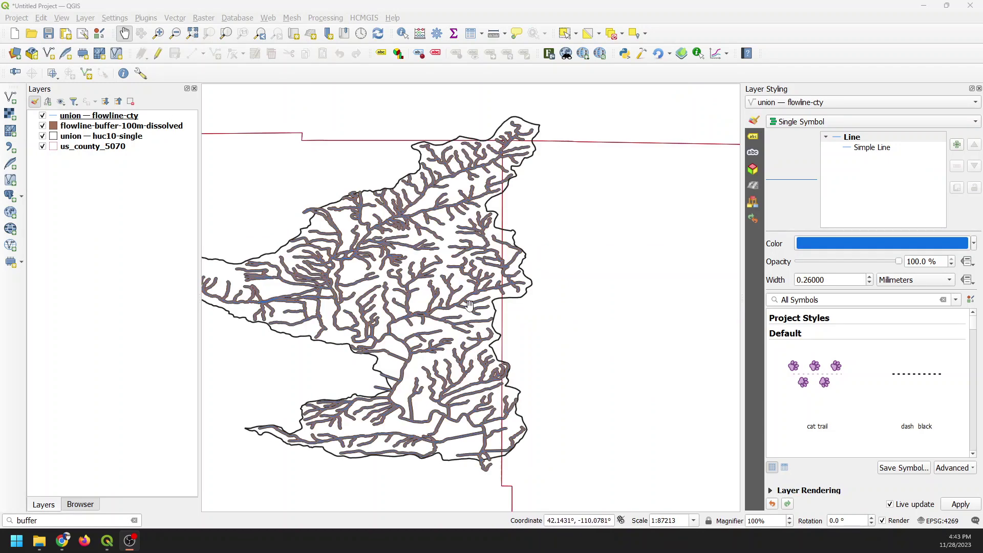
{"action": "scroll", "coordinate": [481, 297], "scroll_direction": "up", "scroll_amount": 1}
{"action": "scroll", "coordinate": [481, 297], "scroll_direction": "up", "scroll_amount": 1}
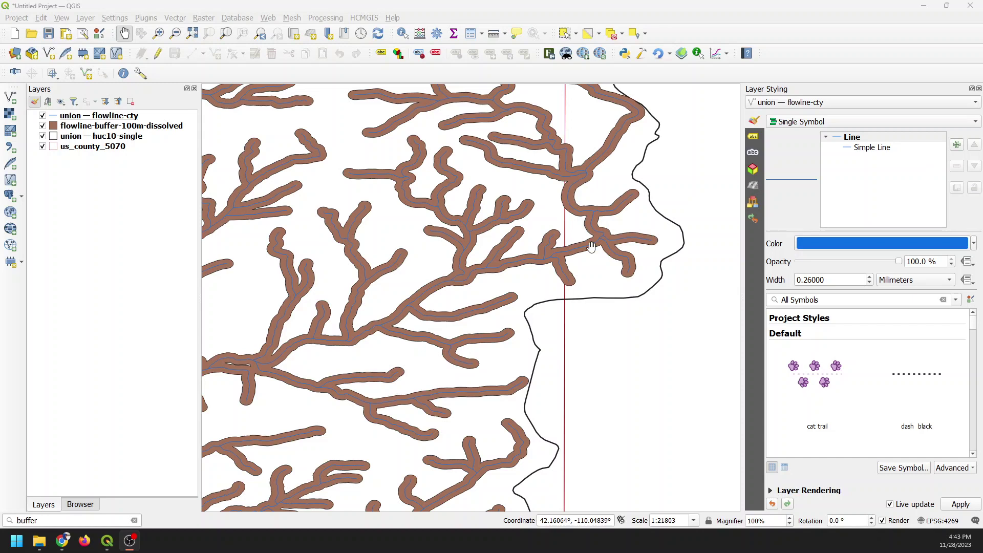
{"action": "scroll", "coordinate": [535, 270], "scroll_direction": "up", "scroll_amount": 2}
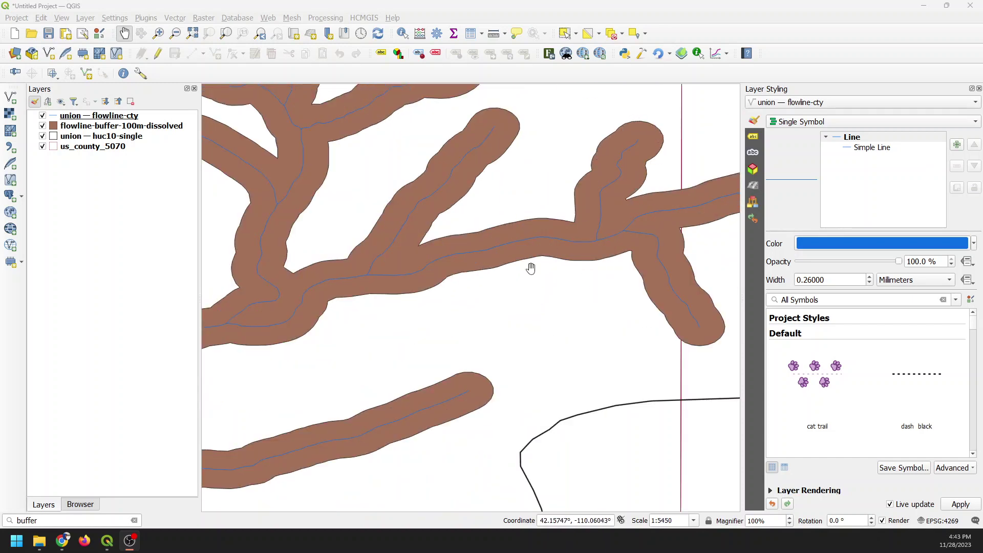
{"action": "scroll", "coordinate": [604, 309], "scroll_direction": "down", "scroll_amount": 3}
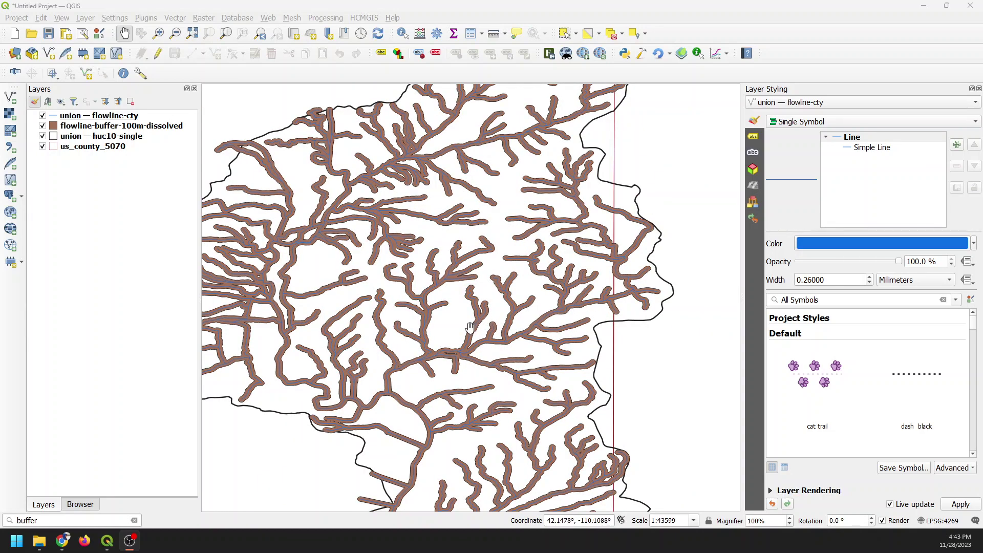
- Pan and zoom around the upper watershed to inspect more of the buffered streams
{"action": "left_click_drag", "start_coordinate": [614, 198], "coordinate": [602, 309]}
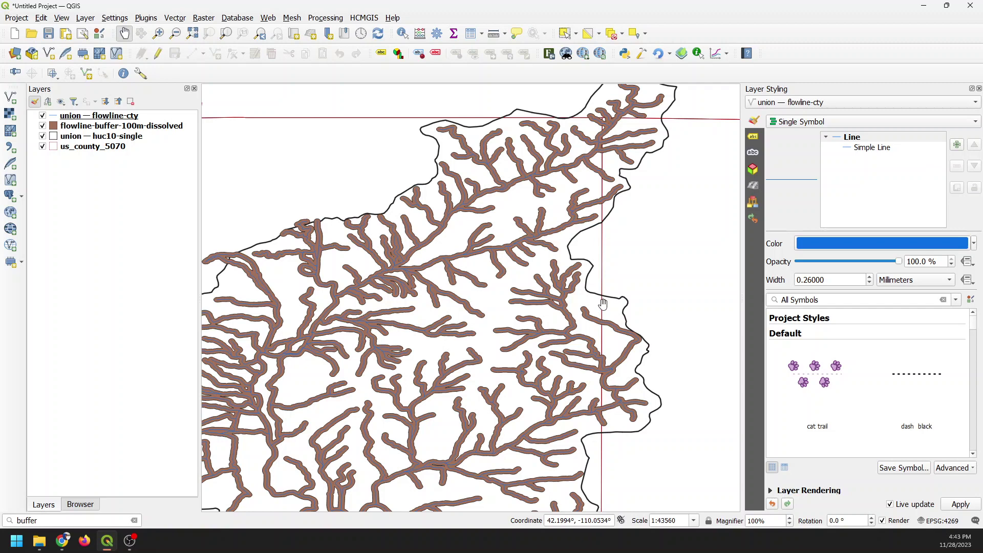
{"action": "scroll", "coordinate": [602, 302], "scroll_direction": "down", "scroll_amount": 1}
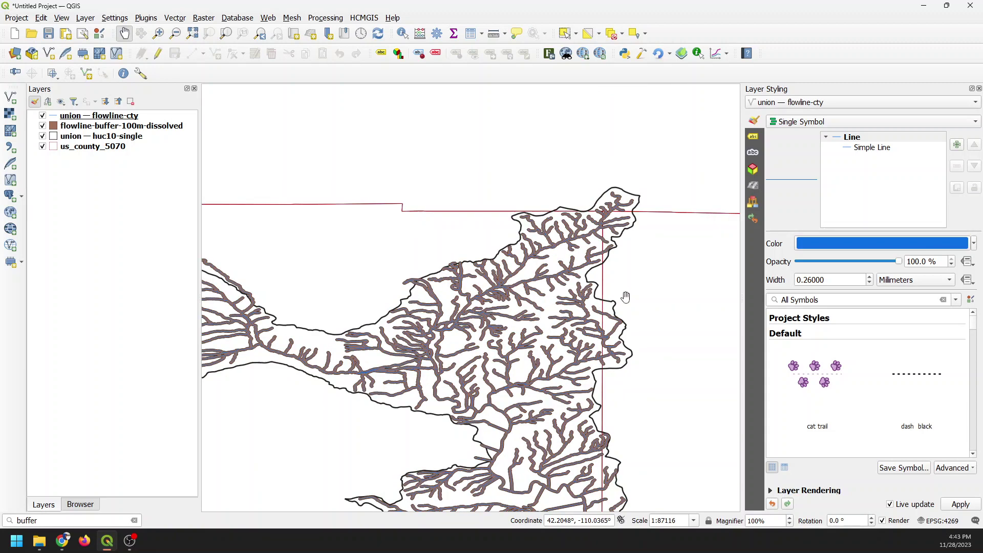
{"action": "left_click_drag", "start_coordinate": [608, 233], "coordinate": [550, 173]}
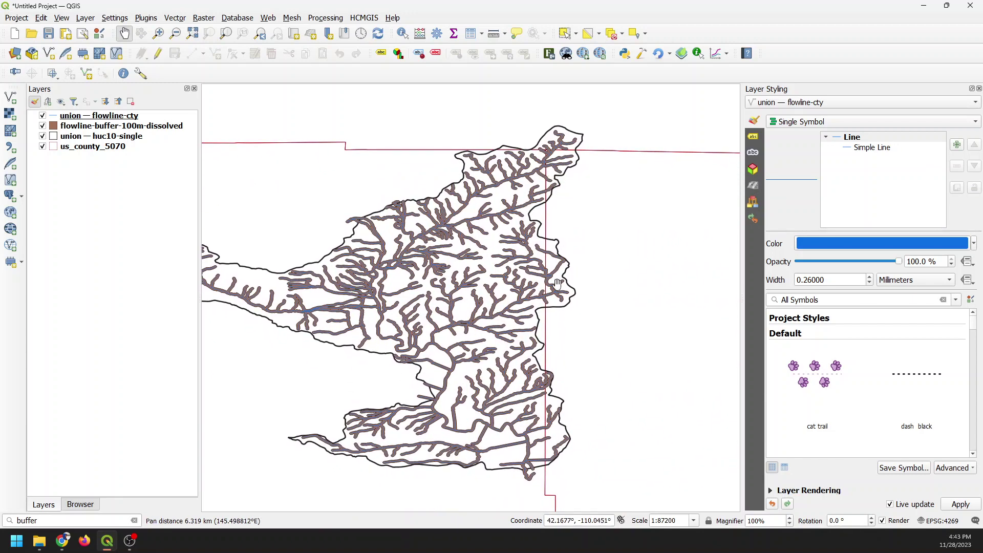
{"action": "scroll", "coordinate": [567, 159], "scroll_direction": "up", "scroll_amount": 2}
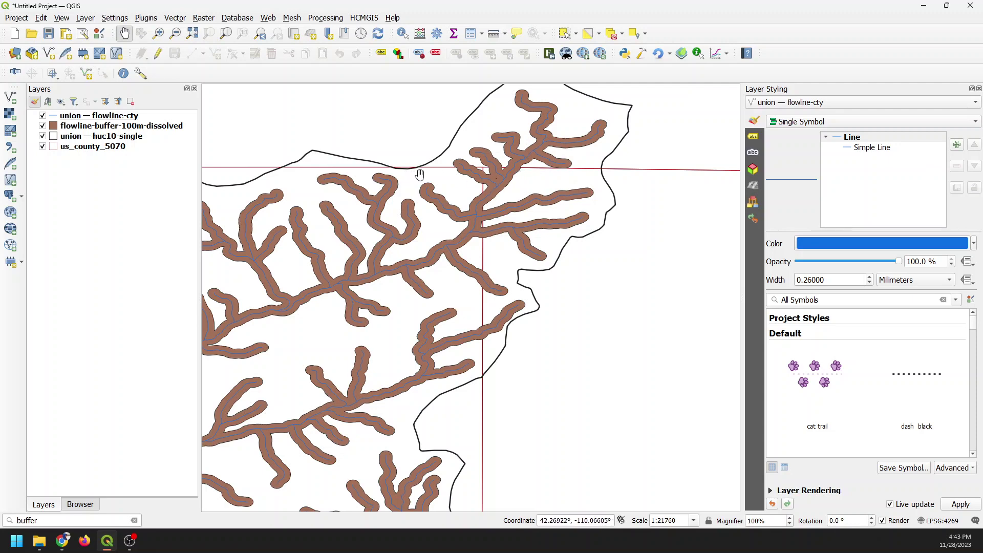
{"action": "scroll", "coordinate": [489, 197], "scroll_direction": "down", "scroll_amount": 1}
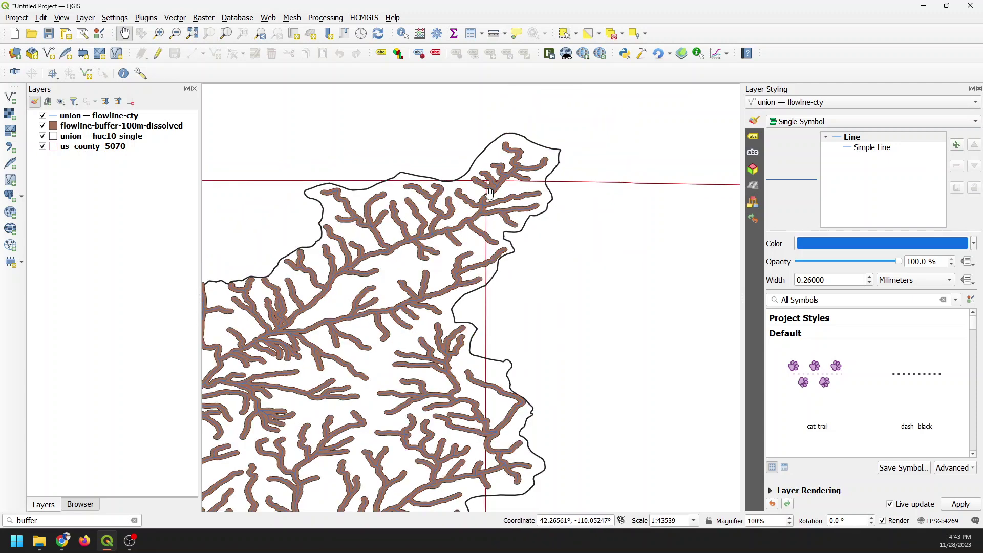
{"action": "scroll", "coordinate": [489, 197], "scroll_direction": "down", "scroll_amount": 1}
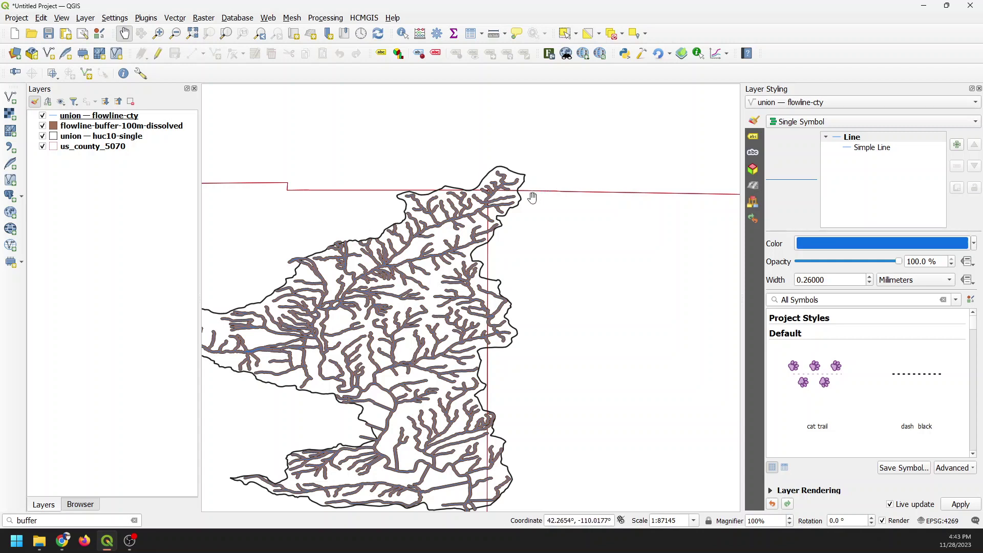
{"action": "scroll", "coordinate": [512, 199], "scroll_direction": "up", "scroll_amount": 2}
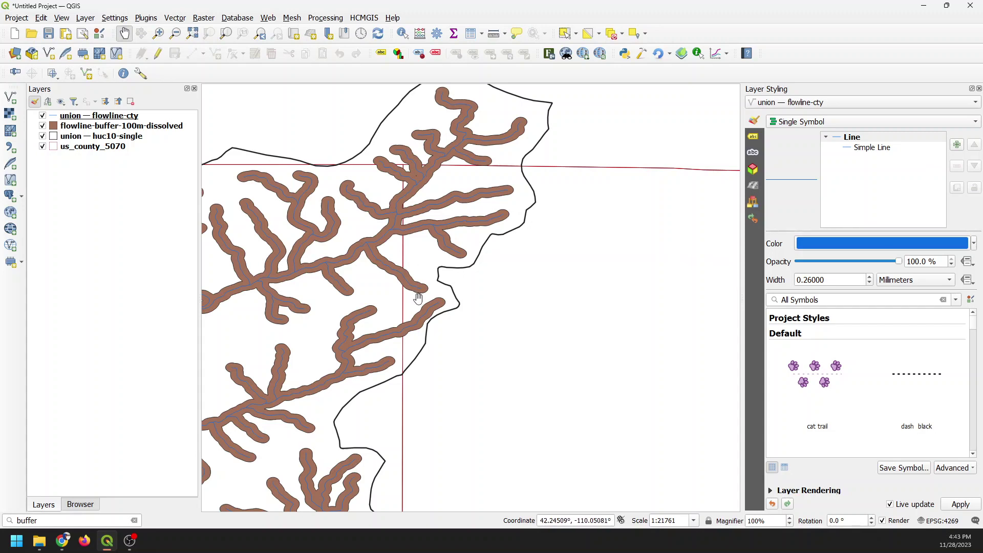
{"action": "scroll", "coordinate": [417, 304], "scroll_direction": "down", "scroll_amount": 1}
{"action": "scroll", "coordinate": [417, 306], "scroll_direction": "down", "scroll_amount": 1}
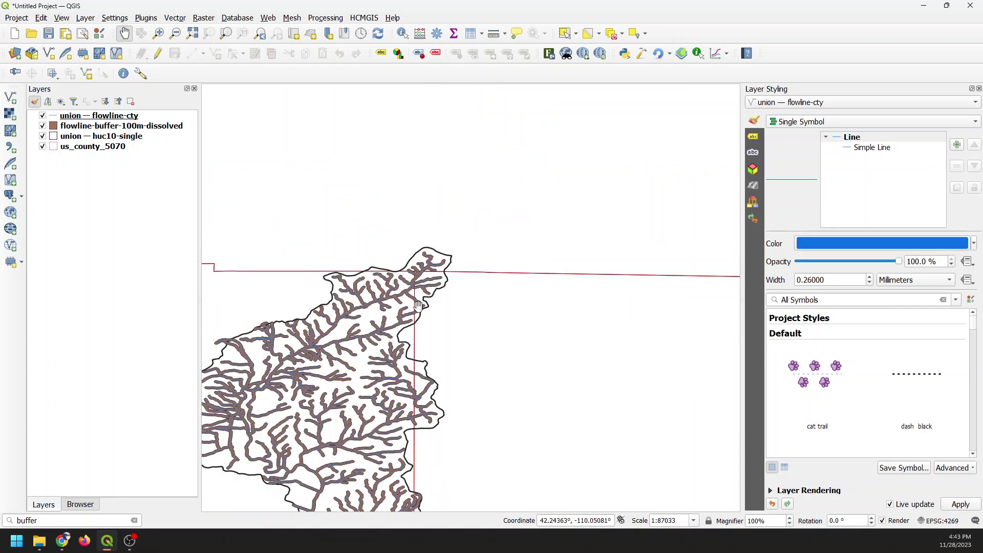
{"action": "left_click_drag", "start_coordinate": [412, 343], "coordinate": [483, 180]}
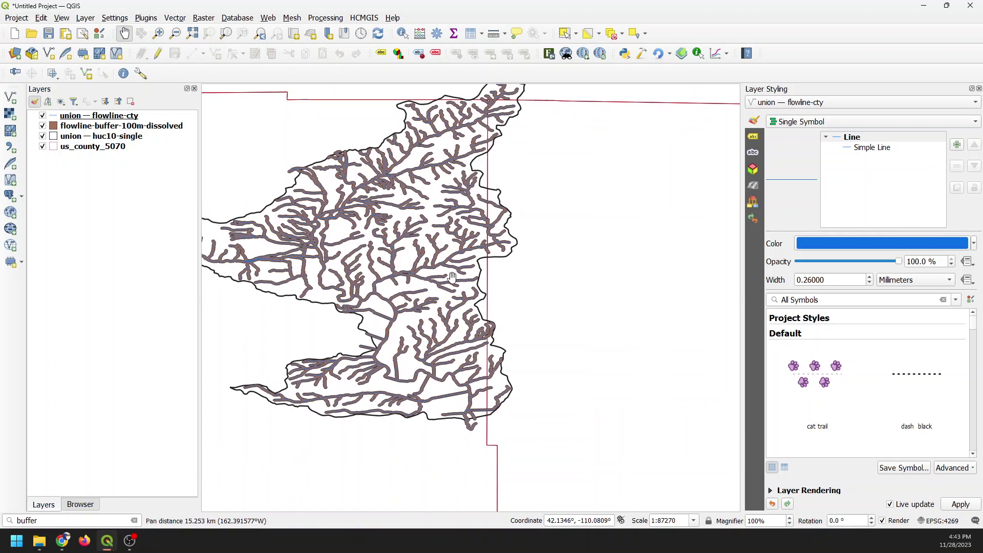
{"action": "scroll", "coordinate": [452, 274], "scroll_direction": "down", "scroll_amount": 1}
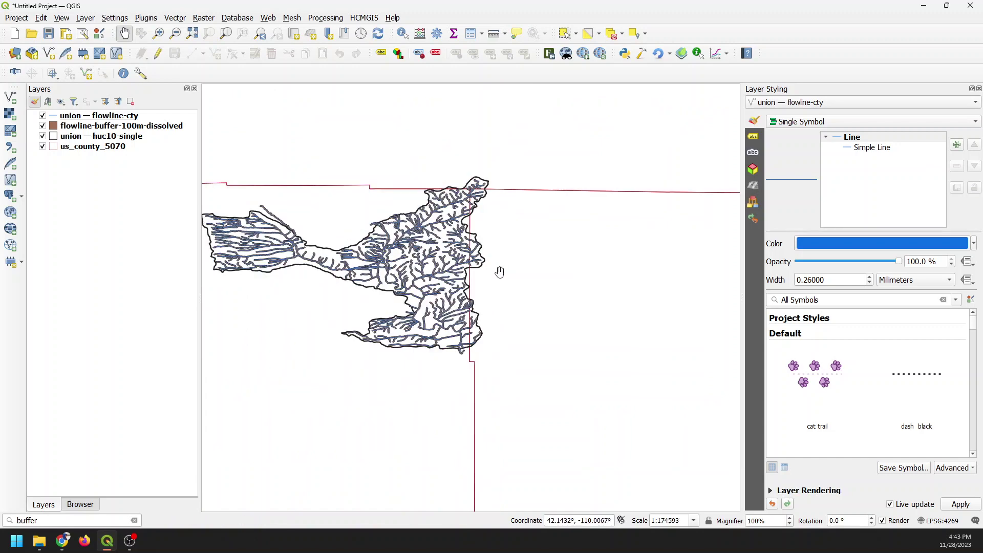
{"action": "scroll", "coordinate": [459, 254], "scroll_direction": "up", "scroll_amount": 1}
{"action": "left_click_drag", "start_coordinate": [501, 129], "coordinate": [503, 145]}
{"action": "scroll", "coordinate": [502, 146], "scroll_direction": "up", "scroll_amount": 2}
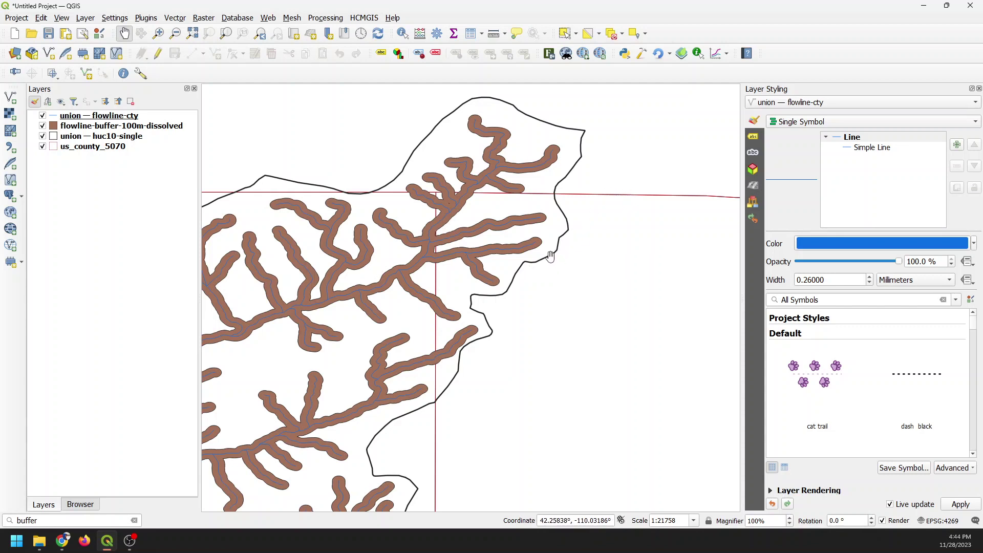
- Find the Union tool by searching 'union' in the locator and open it
{"action": "left_click", "coordinate": [61, 520]}
{"action": "left_click", "coordinate": [61, 519]}
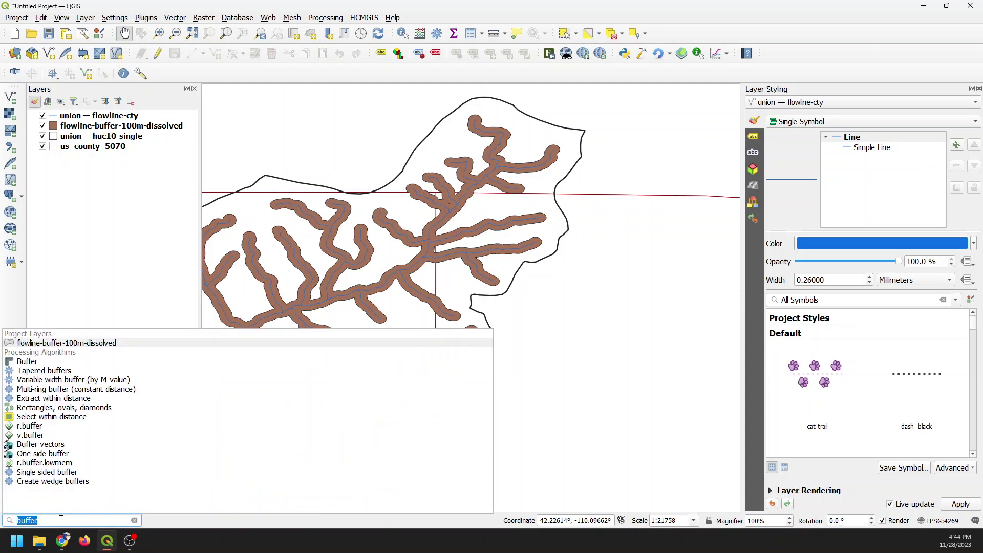
{"action": "type", "text": "union"}
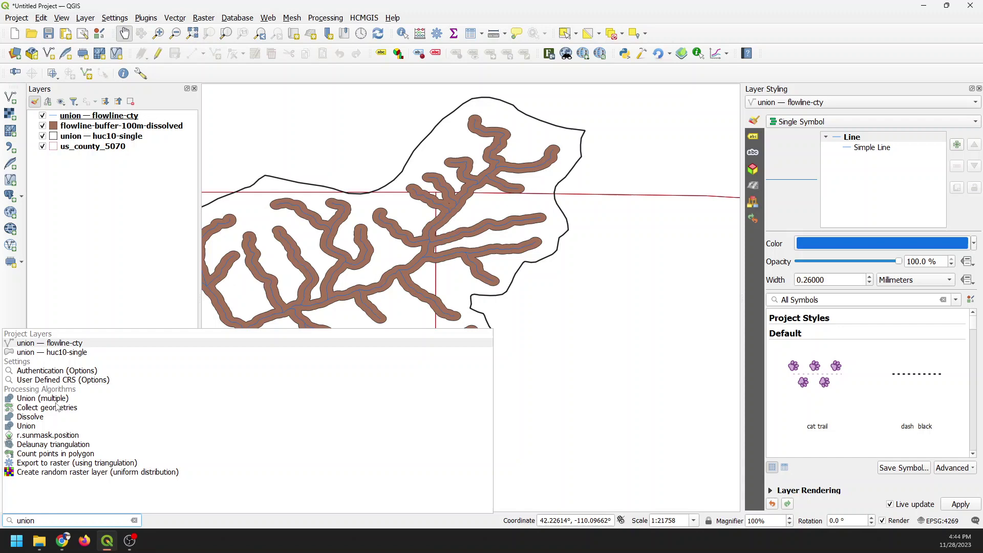
{"action": "left_click", "coordinate": [24, 426]}
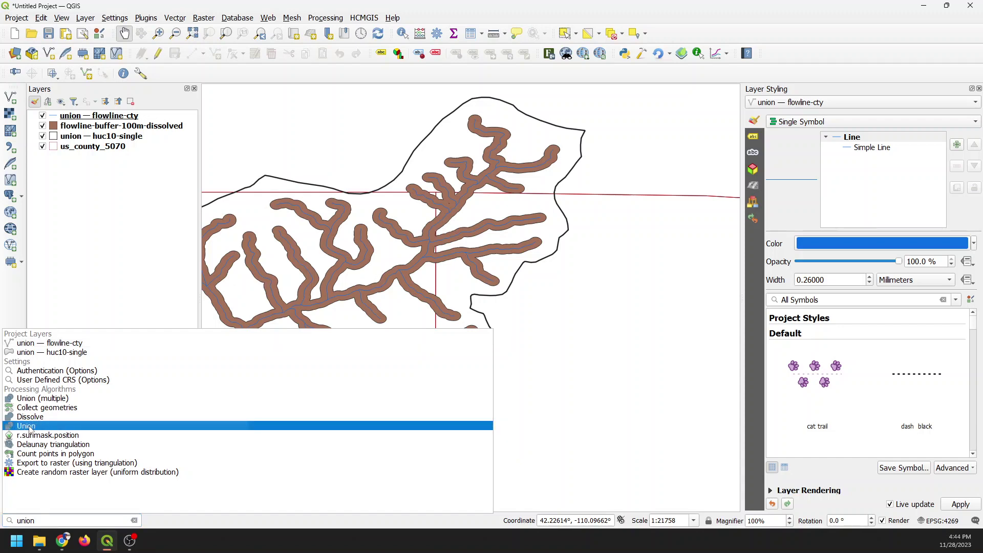
{"action": "left_click", "coordinate": [29, 427]}
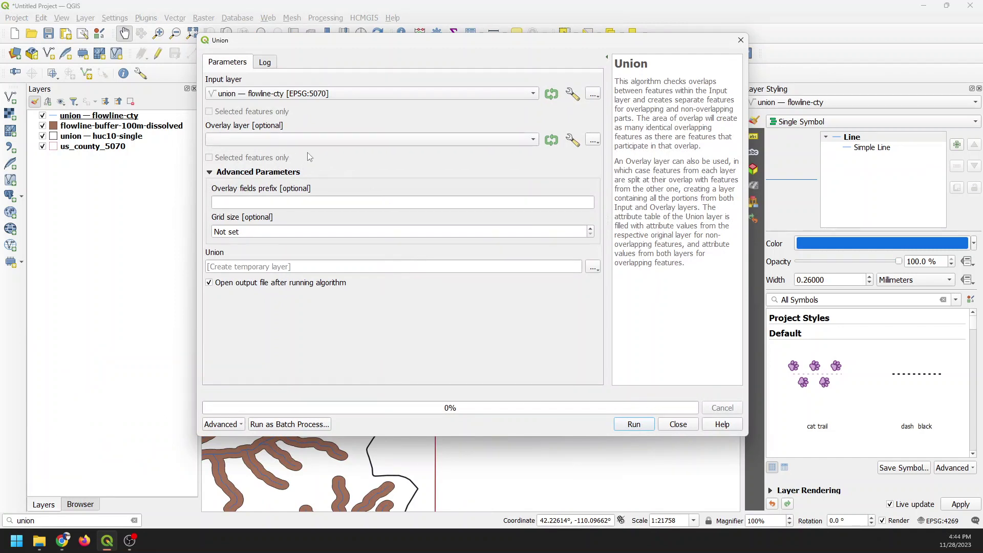
- Set Input to flowline-buffer-100m-dissolved and Overlay to us_county_5070, then bring up the output save options
{"action": "left_click", "coordinate": [352, 96]}
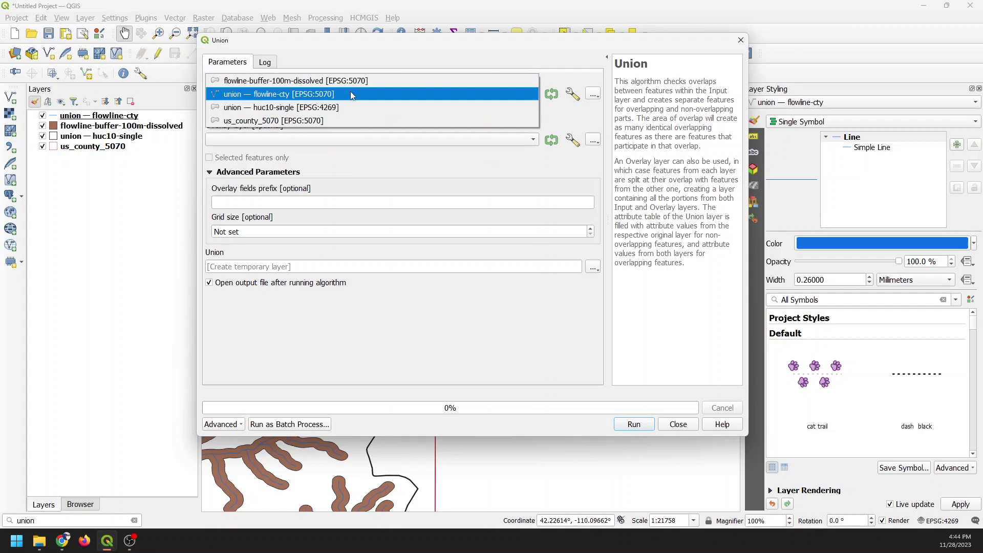
{"action": "left_click", "coordinate": [306, 82]}
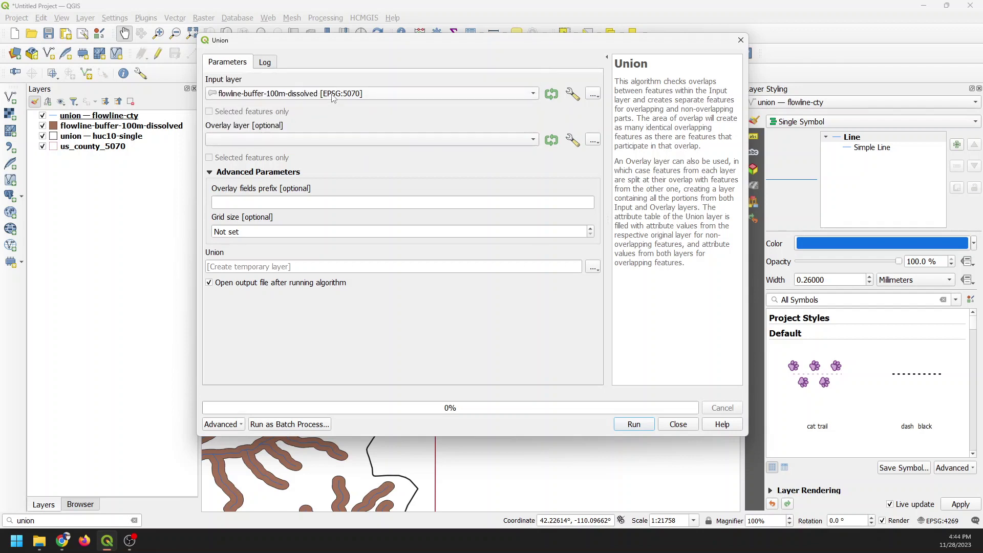
{"action": "left_click", "coordinate": [285, 140]}
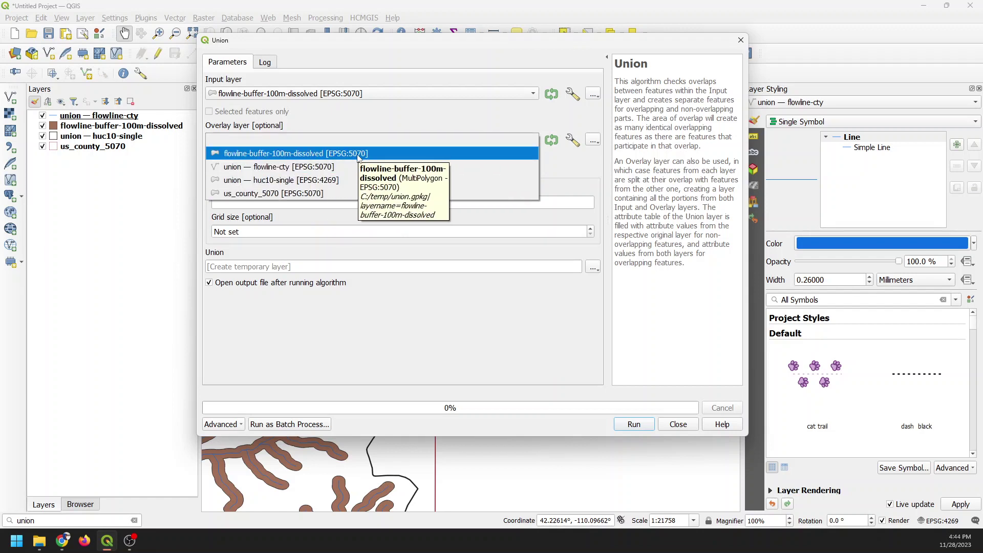
{"action": "left_click", "coordinate": [290, 195]}
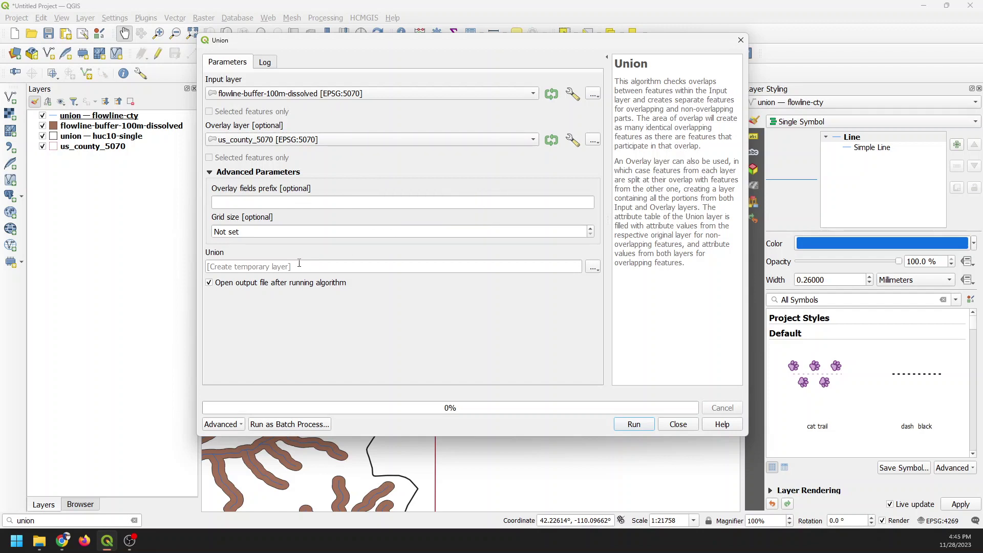
{"action": "left_click", "coordinate": [594, 267]}
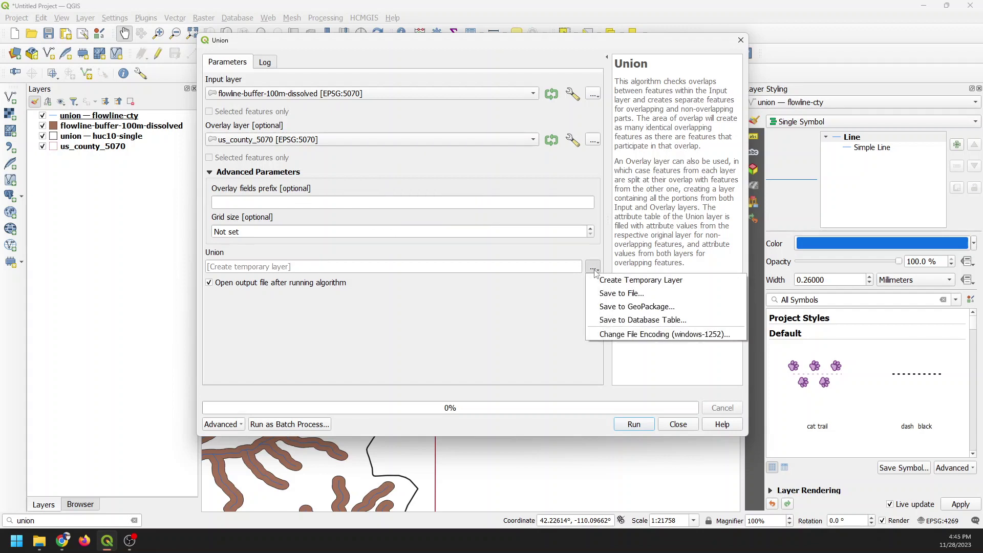
- Direct the Union output into C:/temp/union.gpkg as a new layer named union-output
{"action": "left_click", "coordinate": [639, 307]}
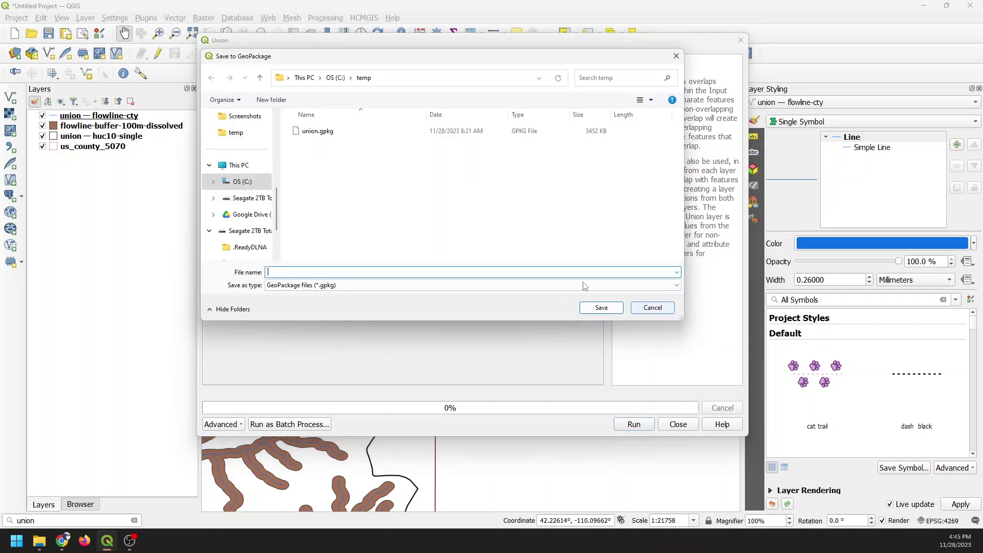
{"action": "left_click", "coordinate": [321, 134]}
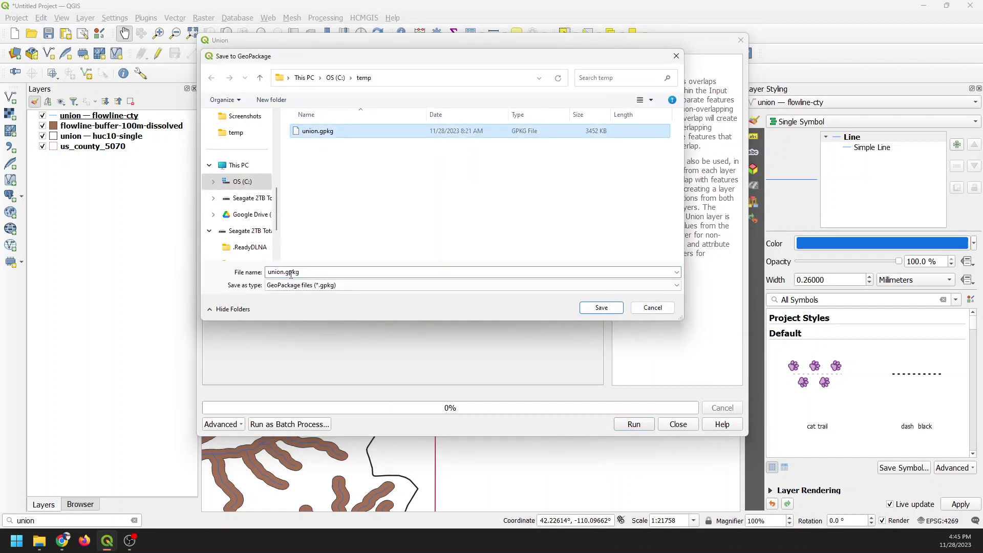
{"action": "left_click", "coordinate": [613, 311]}
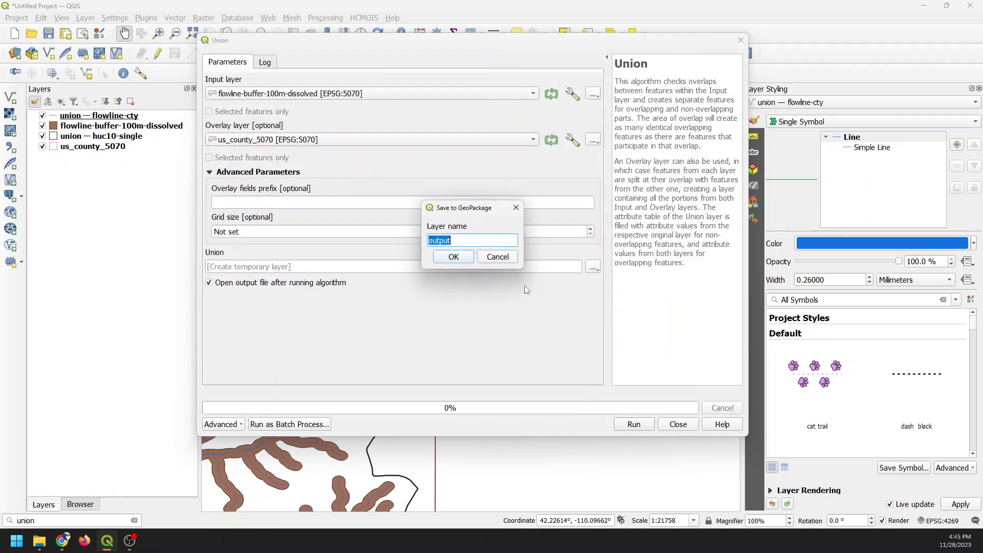
{"action": "left_click", "coordinate": [447, 240]}
{"action": "type", "text": "union-"}
{"action": "left_click", "coordinate": [453, 256]}
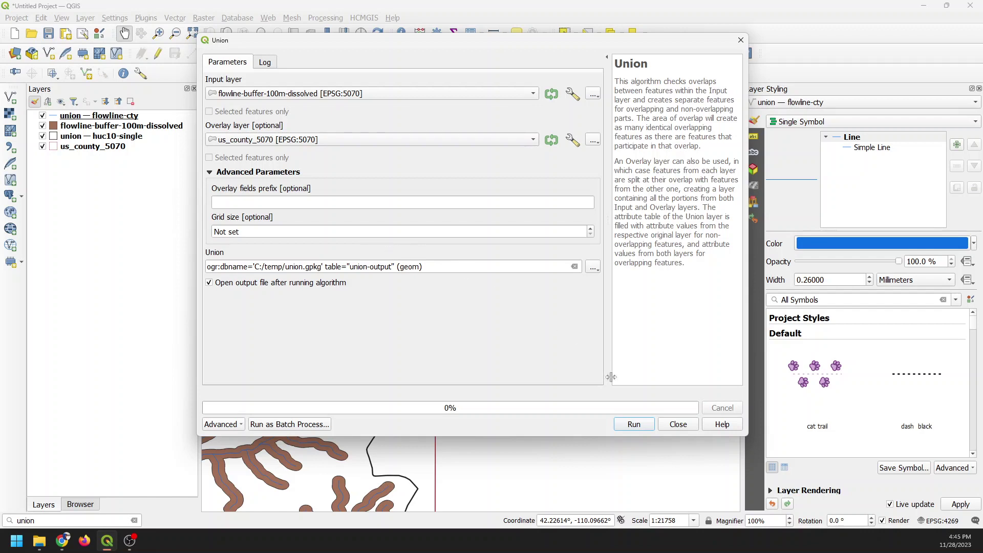
- Run the Union of buffers and counties, then close the dialog after it finishes
{"action": "left_click", "coordinate": [635, 425]}
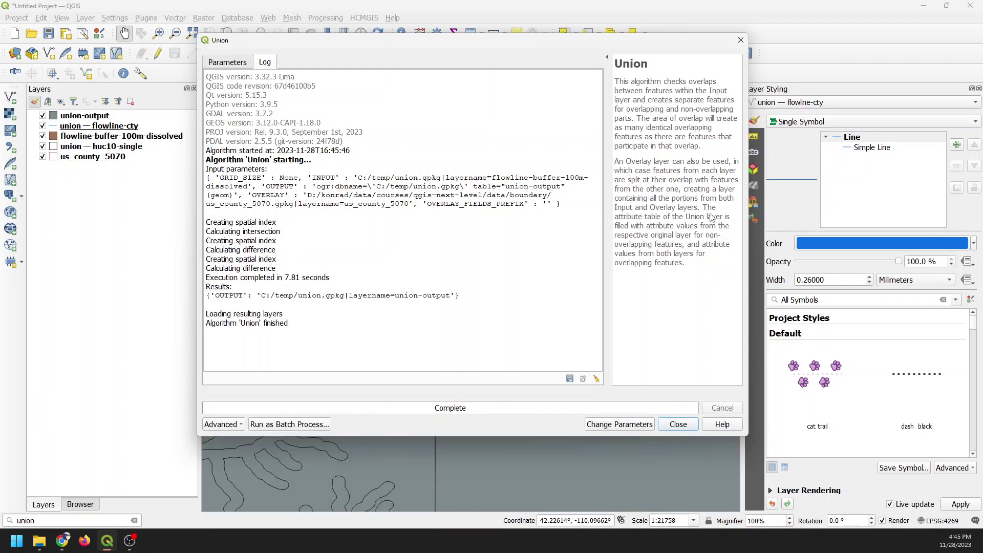
{"action": "left_click", "coordinate": [678, 423]}
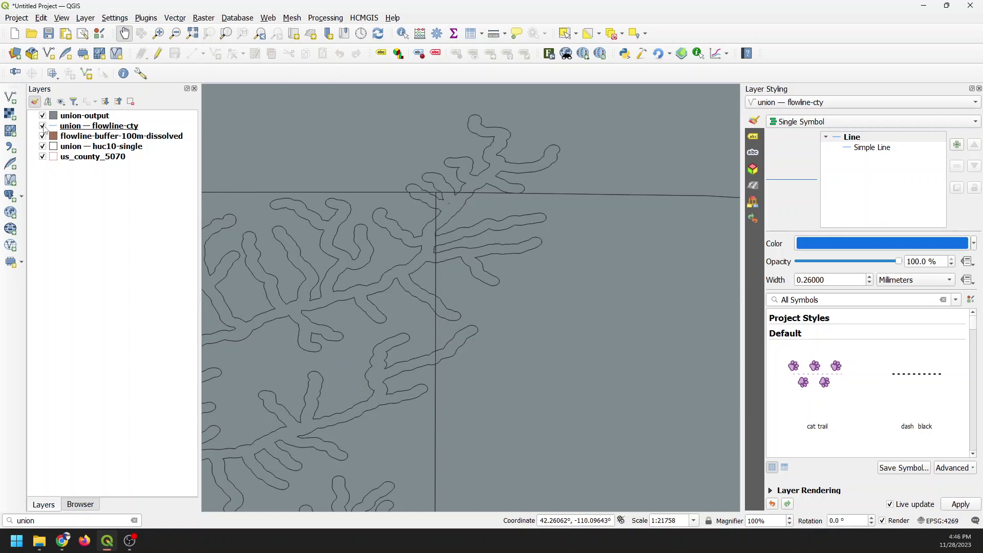
- Hide union — flowline-cty, flowline-buffer-100m-dissolved, union — huc10-single and us_county_5070
{"action": "left_click", "coordinate": [43, 126]}
{"action": "left_click", "coordinate": [43, 135]}
{"action": "left_click", "coordinate": [42, 146]}
{"action": "left_click", "coordinate": [42, 156]}
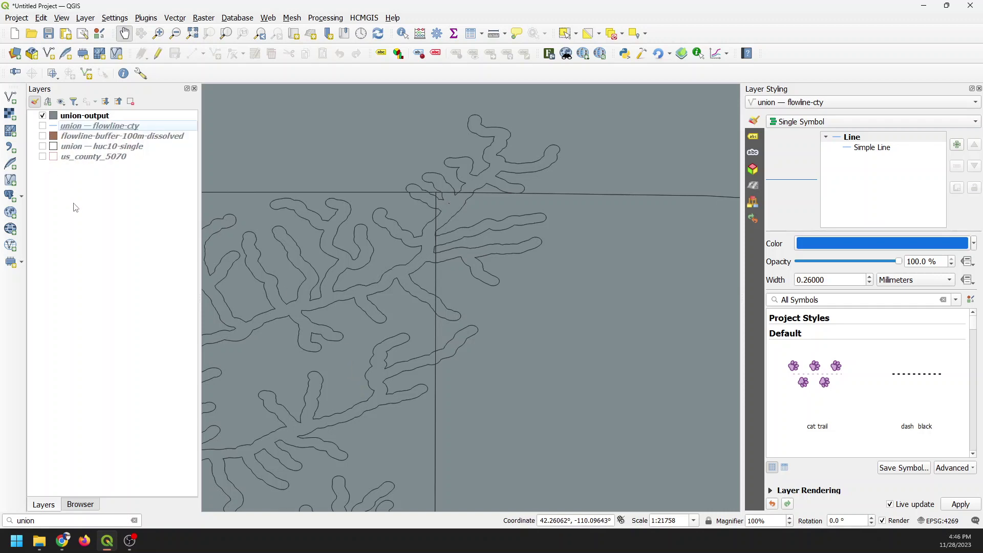
- Zoom and pan the map to inspect union-output's stream buffers and county boundary
{"action": "scroll", "coordinate": [408, 333], "scroll_direction": "down", "scroll_amount": 3}
{"action": "left_click_drag", "start_coordinate": [408, 329], "coordinate": [468, 278]}
{"action": "scroll", "coordinate": [360, 243], "scroll_direction": "up", "scroll_amount": 2}
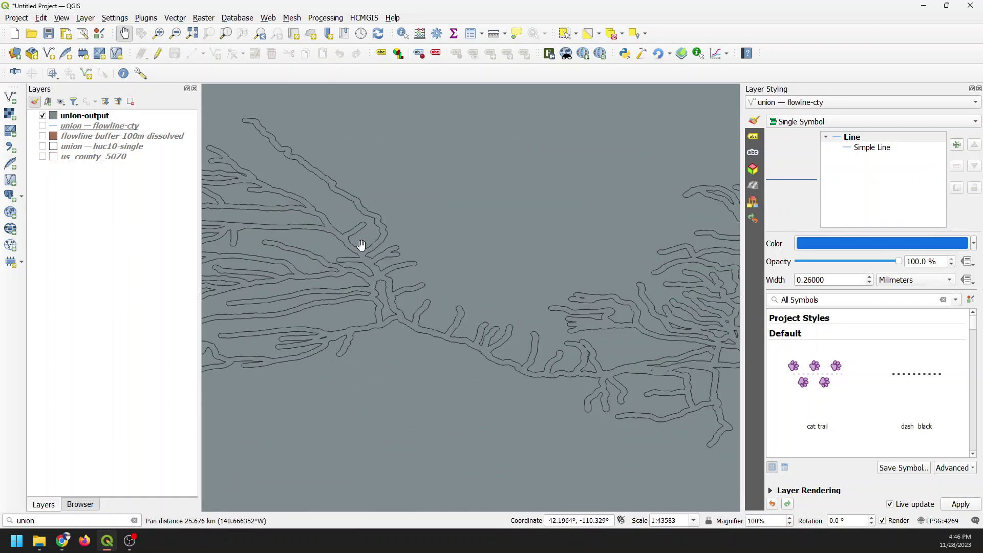
{"action": "scroll", "coordinate": [390, 240], "scroll_direction": "down", "scroll_amount": 1}
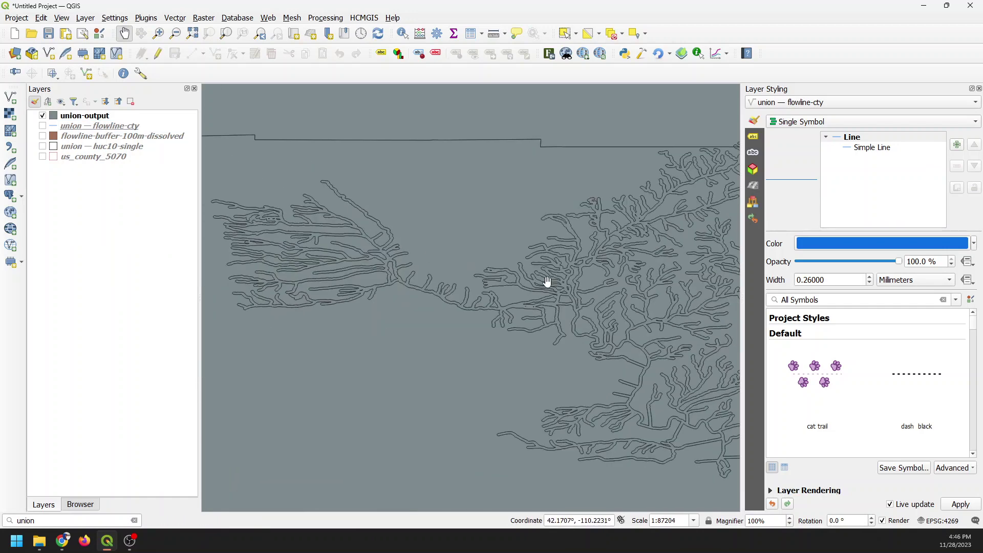
{"action": "left_click_drag", "start_coordinate": [546, 280], "coordinate": [401, 278]}
{"action": "left_click_drag", "start_coordinate": [495, 160], "coordinate": [563, 243]}
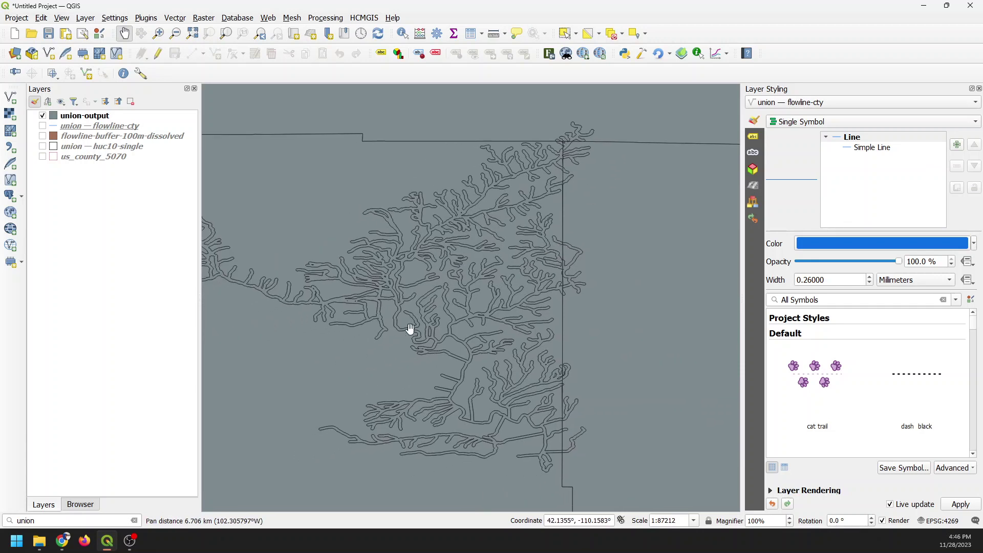
- Open the union-output attribute table and scroll through its 3236 rows and flowline/county columns
{"action": "right_click", "coordinate": [85, 117]}
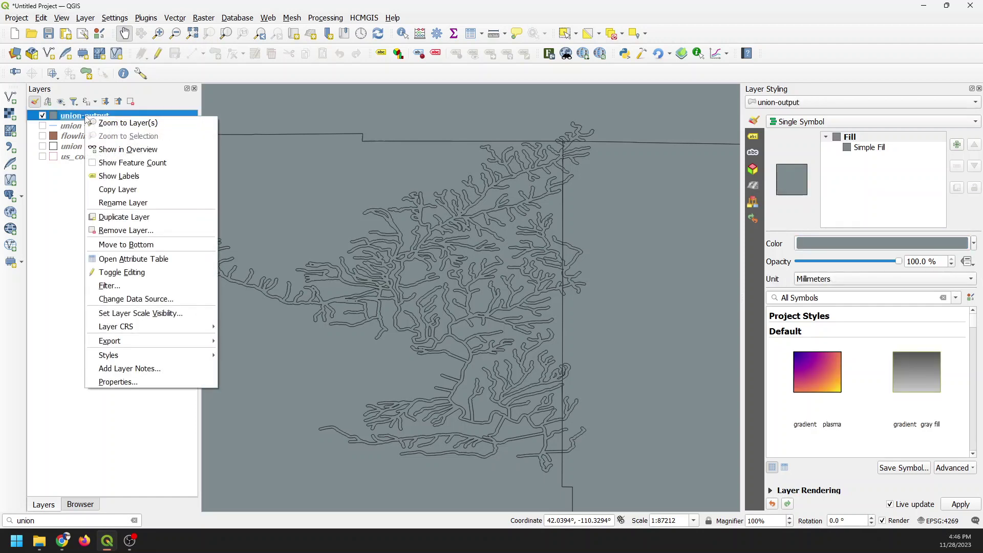
{"action": "left_click", "coordinate": [149, 261]}
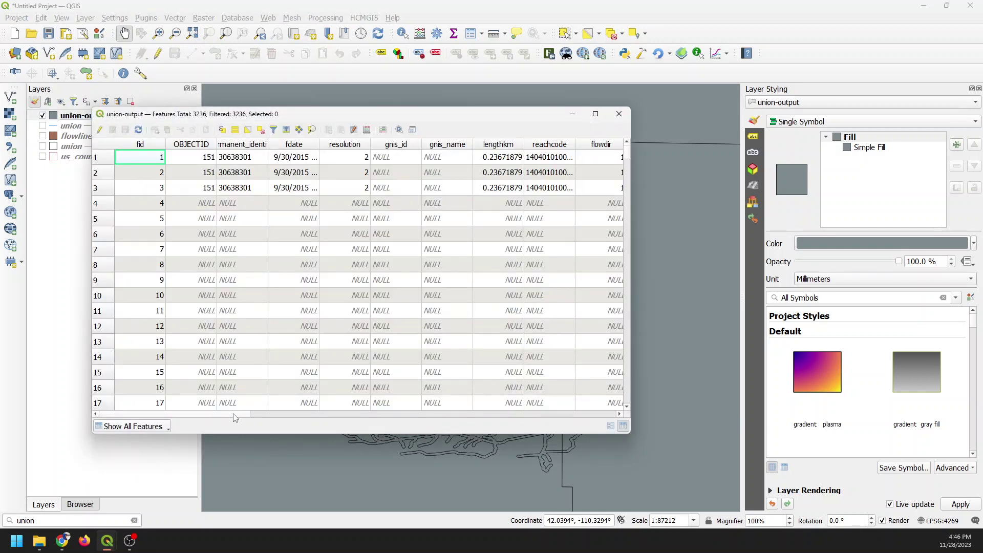
{"action": "mouse_move", "coordinate": [234, 418]}
{"action": "left_mouse_down"}
{"action": "mouse_move", "coordinate": [257, 418]}
{"action": "mouse_move", "coordinate": [228, 419]}
{"action": "left_mouse_up"}
{"action": "scroll", "coordinate": [322, 324], "scroll_direction": "down", "scroll_amount": 15}
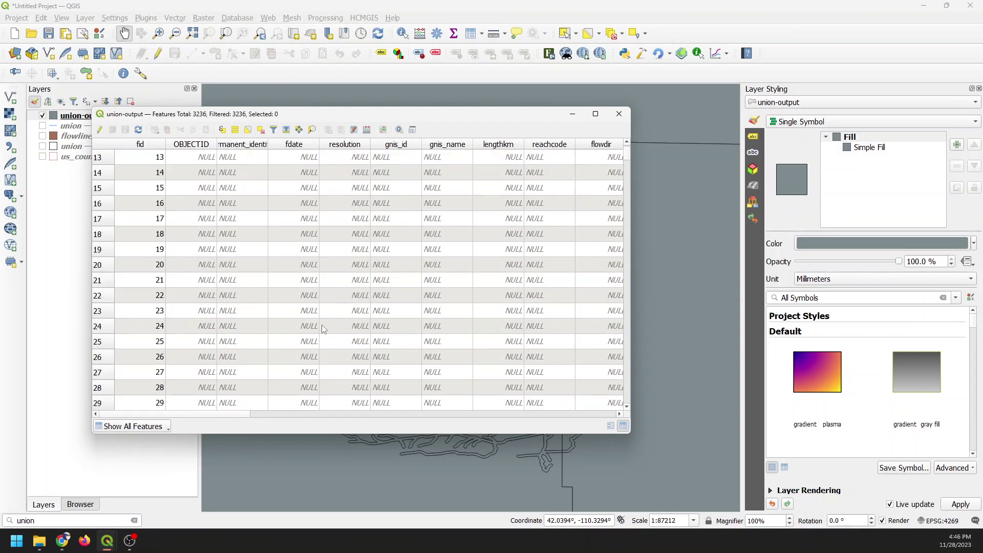
{"action": "scroll", "coordinate": [322, 328], "scroll_direction": "up", "scroll_amount": 15}
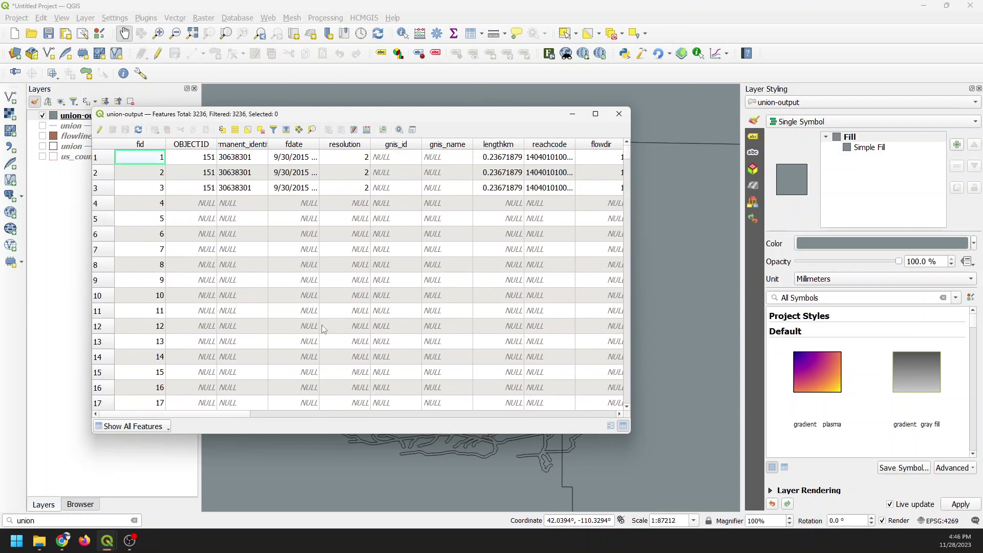
{"action": "left_click_drag", "start_coordinate": [217, 417], "coordinate": [284, 417]}
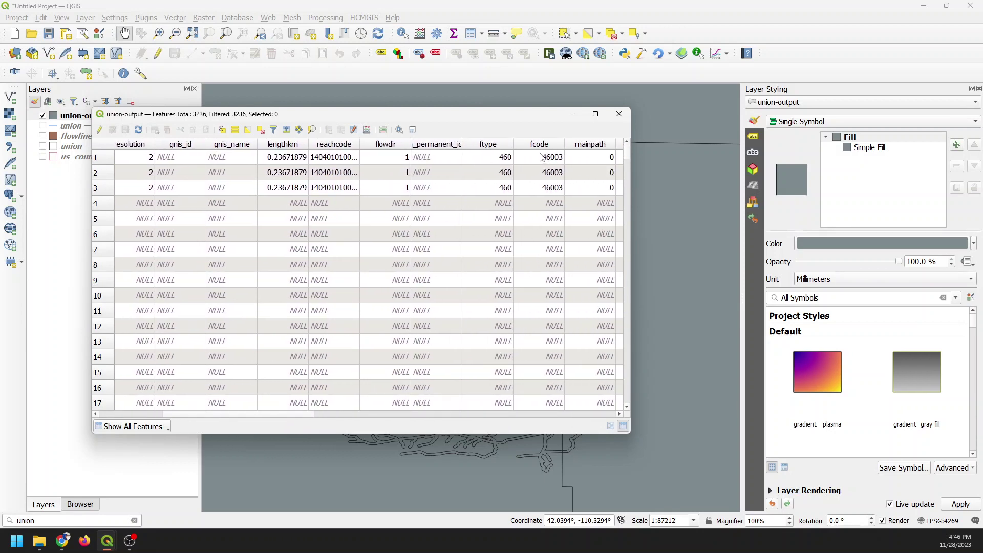
{"action": "left_click_drag", "start_coordinate": [290, 416], "coordinate": [478, 418]}
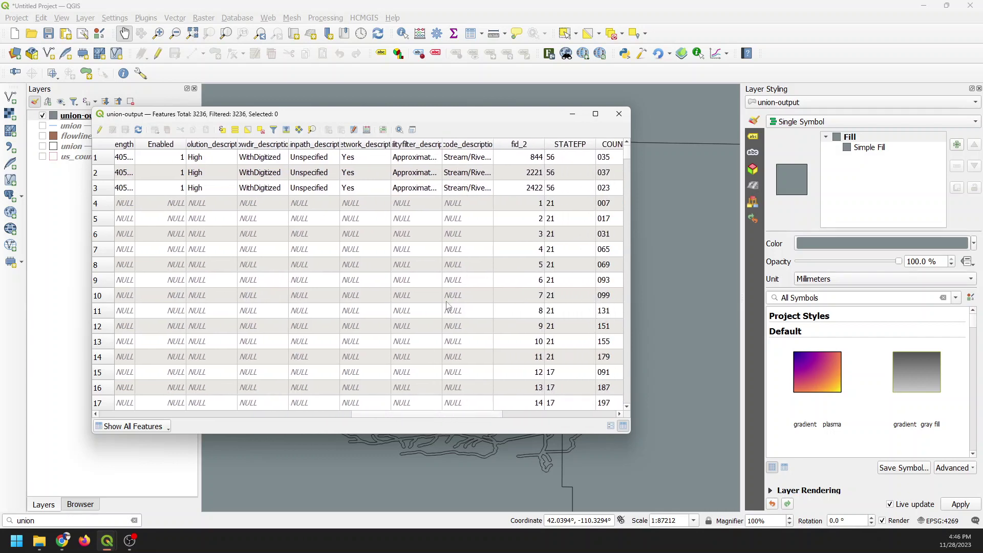
{"action": "left_click_drag", "start_coordinate": [401, 416], "coordinate": [176, 417]}
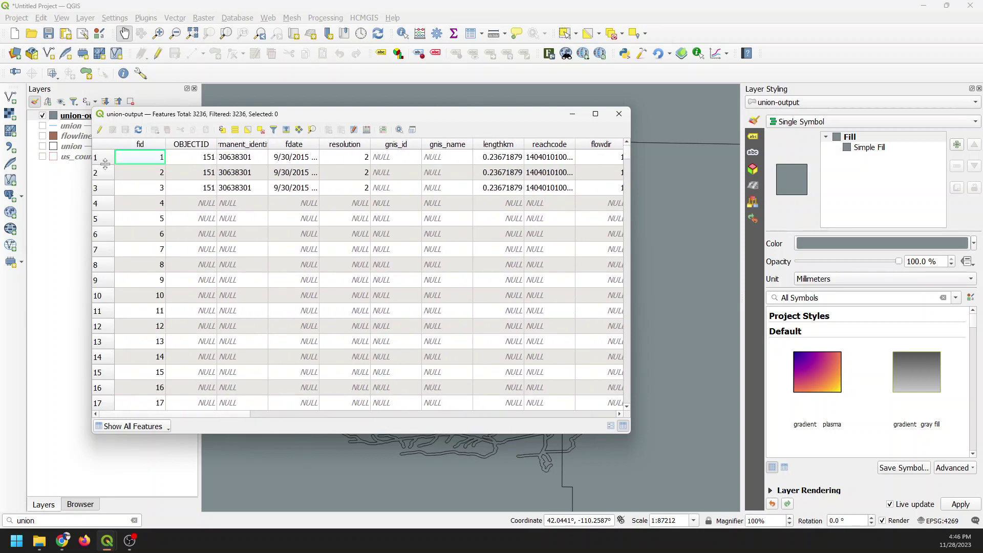
- Select rows fid 1–3 in the attribute table and check their highlighted stream buffers on the map
{"action": "left_click_drag", "start_coordinate": [101, 163], "coordinate": [105, 189]}
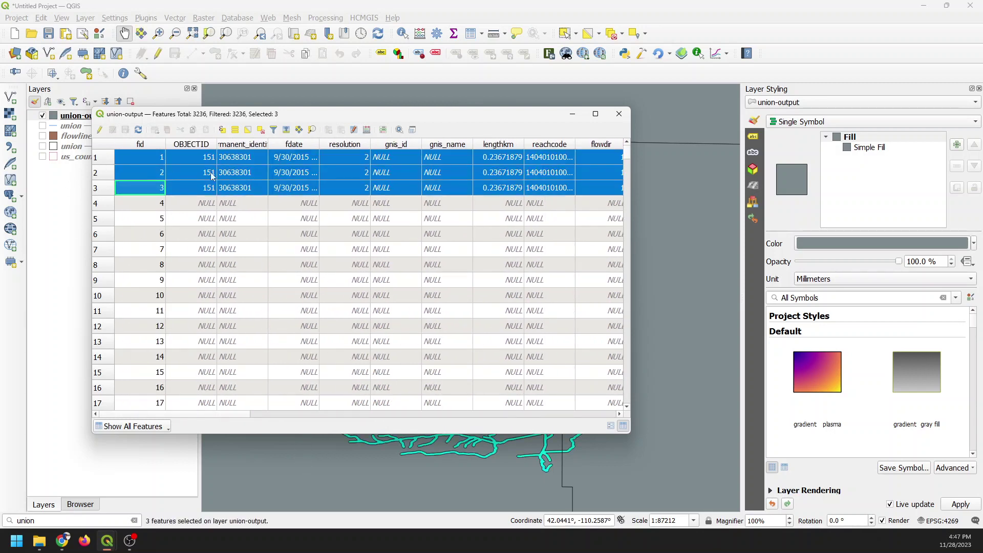
{"action": "left_click_drag", "start_coordinate": [343, 116], "coordinate": [942, 258]}
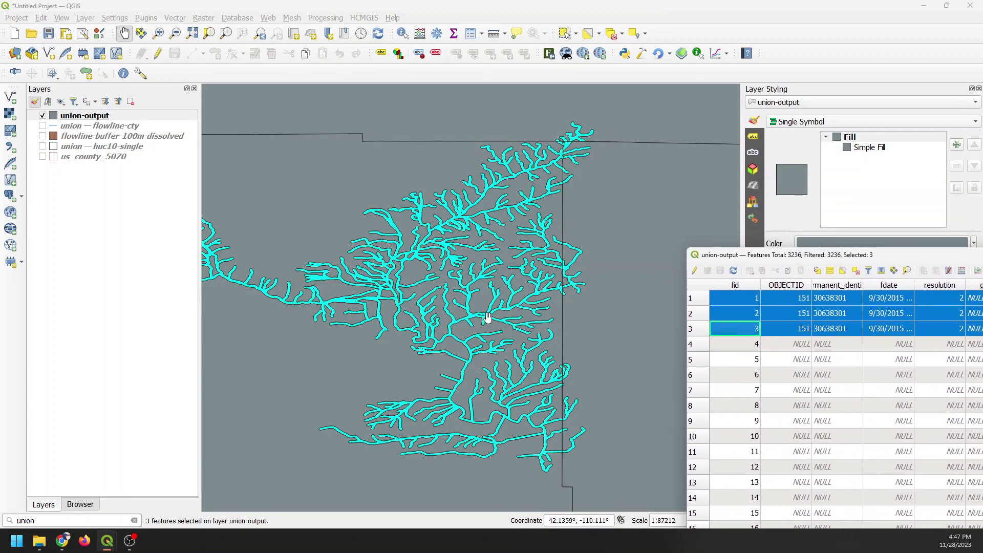
{"action": "scroll", "coordinate": [487, 318], "scroll_direction": "down", "scroll_amount": 1}
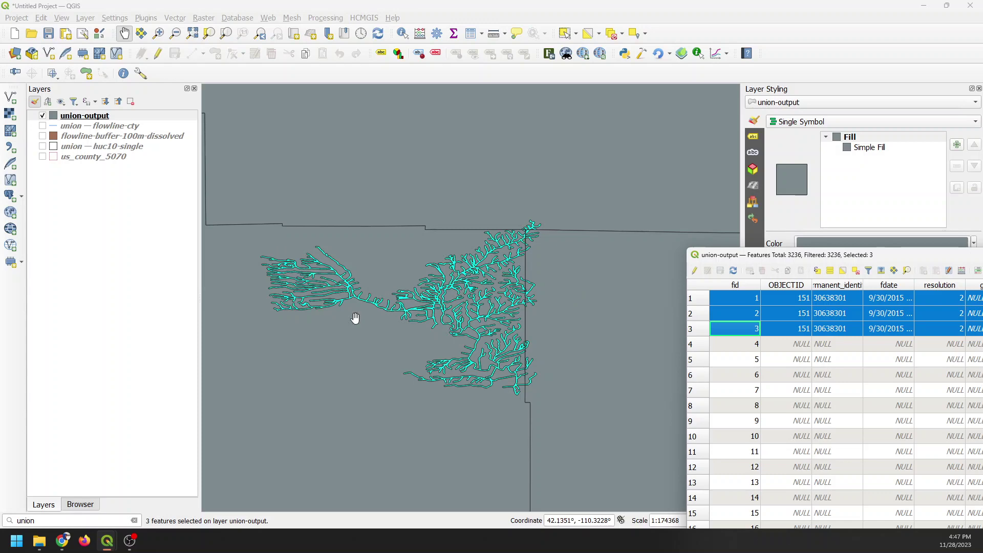
{"action": "scroll", "coordinate": [525, 325], "scroll_direction": "up", "scroll_amount": 1}
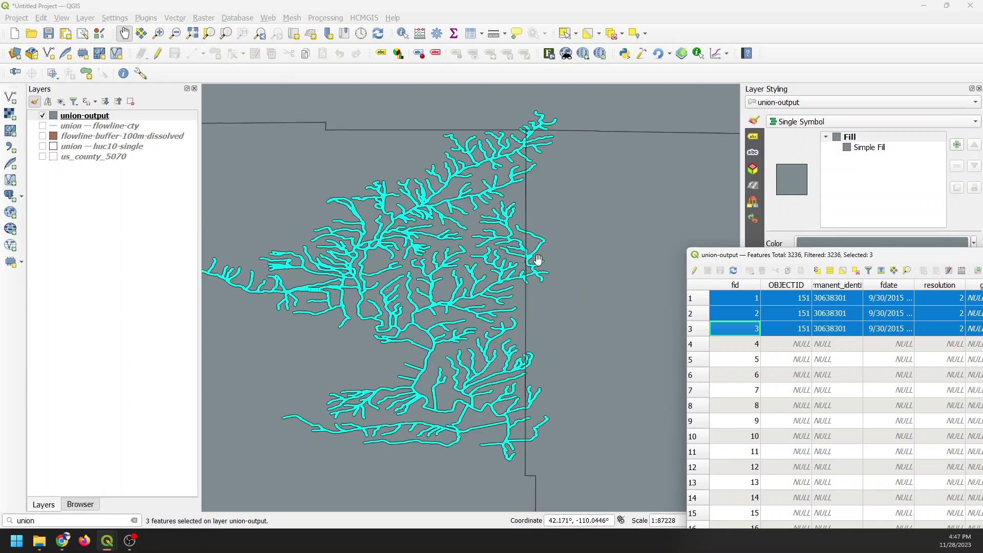
{"action": "scroll", "coordinate": [508, 268], "scroll_direction": "down", "scroll_amount": 1}
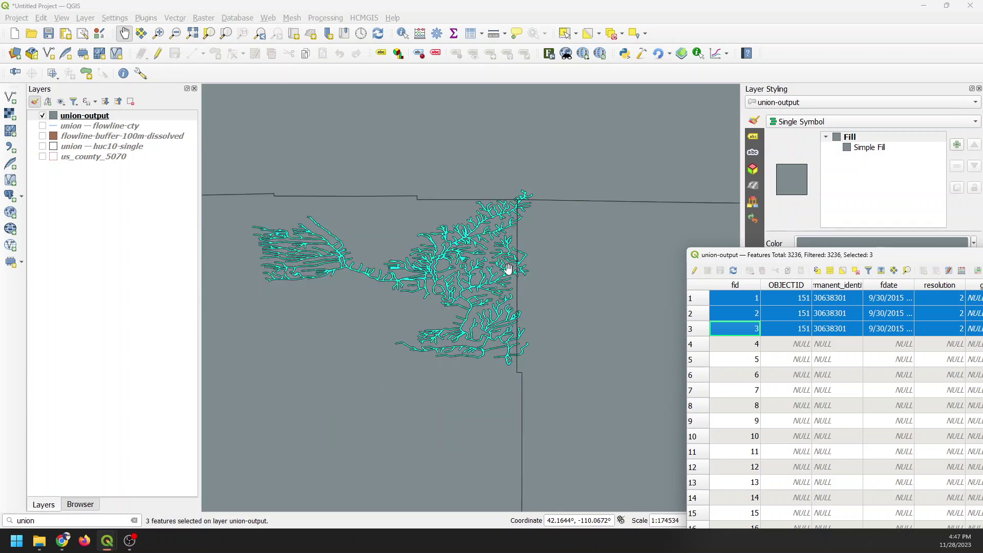
{"action": "scroll", "coordinate": [509, 268], "scroll_direction": "up", "scroll_amount": 1}
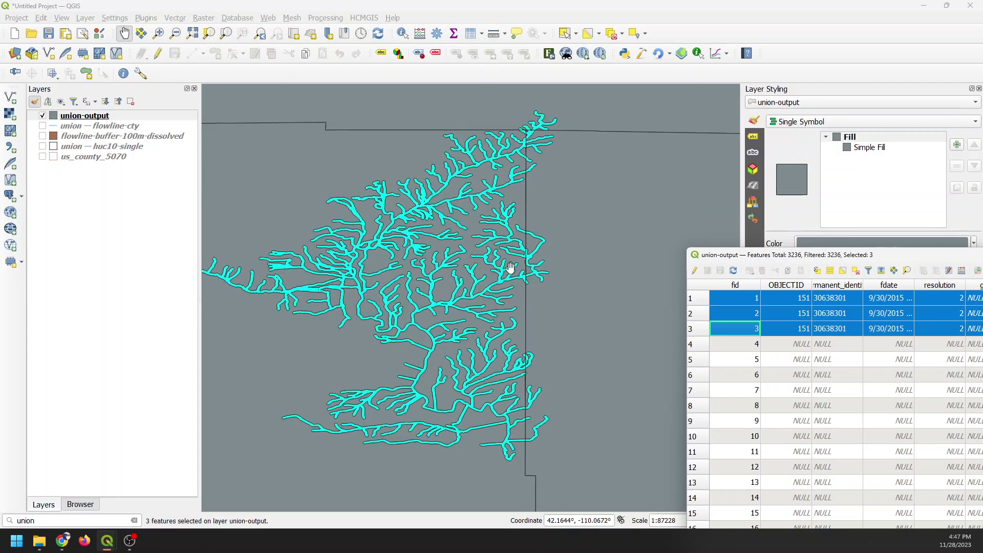
{"action": "left_click_drag", "start_coordinate": [798, 258], "coordinate": [405, 198]}
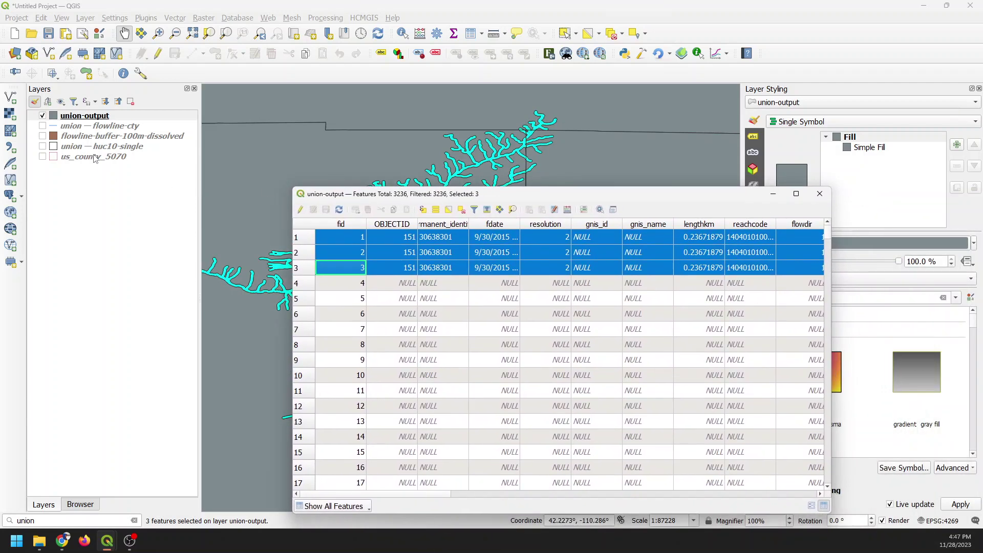
- Save the selected union-output features, choosing C:\temp\union.gpkg as the output file
{"action": "right_click", "coordinate": [71, 118]}
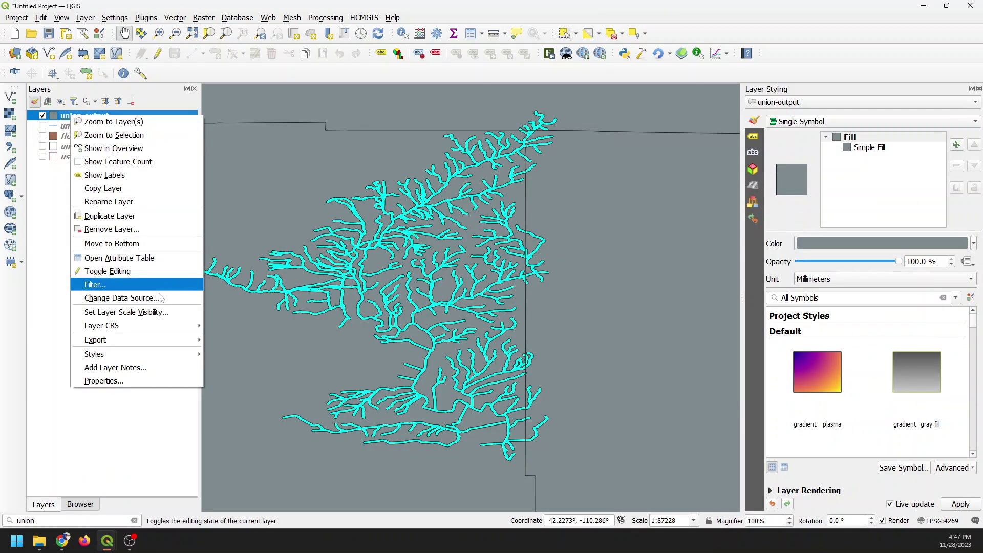
{"action": "mouse_move", "coordinate": [185, 341]}
{"action": "left_click", "coordinate": [244, 353]}
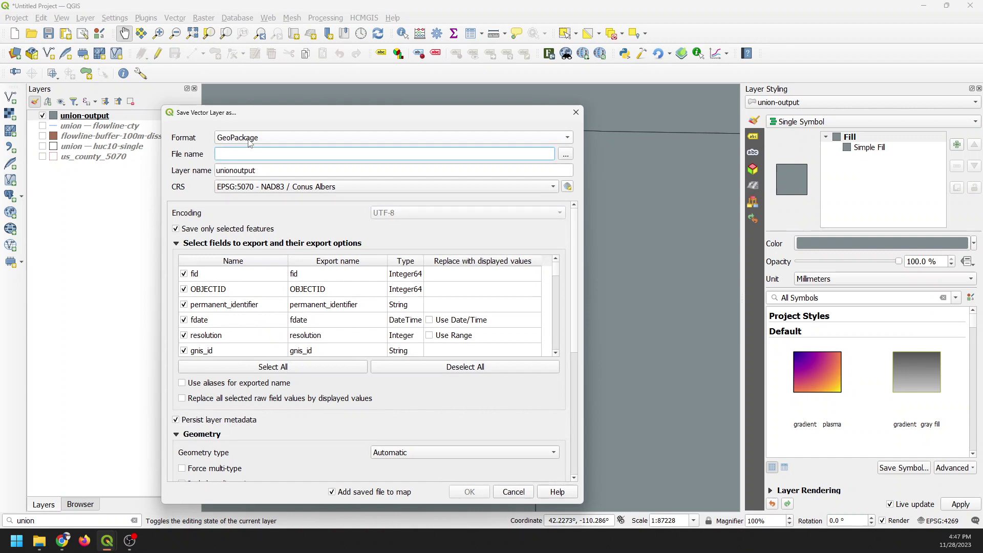
{"action": "left_click", "coordinate": [565, 154]}
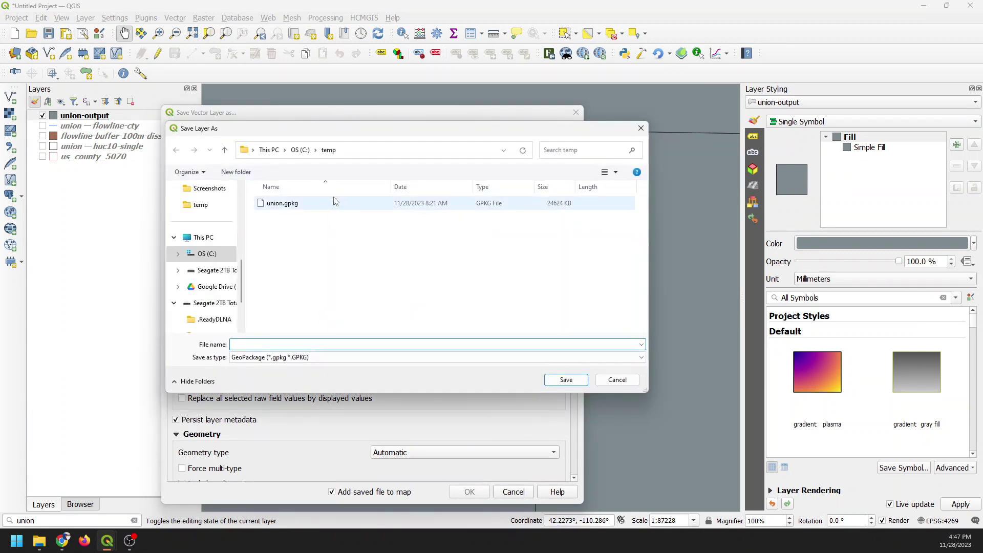
{"action": "left_click", "coordinate": [299, 205]}
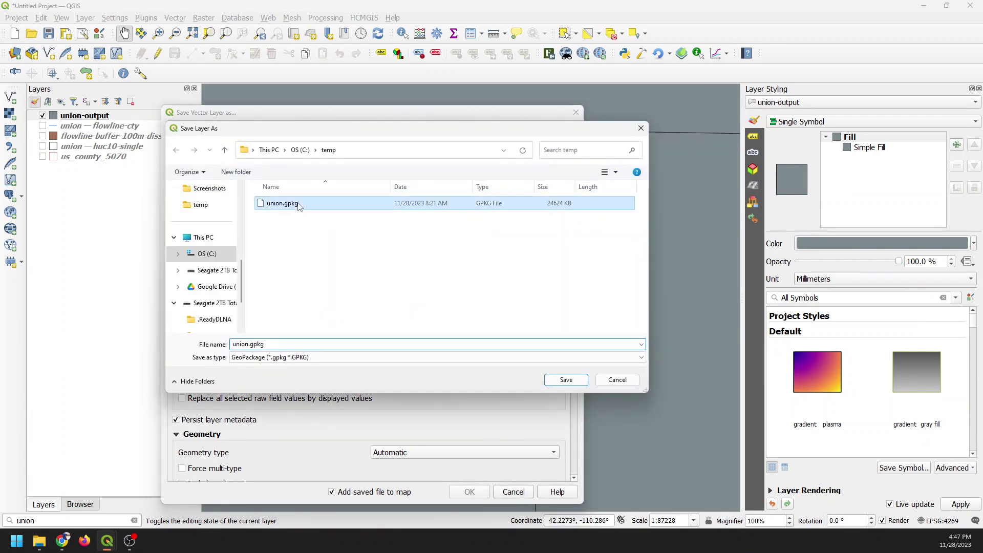
{"action": "left_click", "coordinate": [566, 380]}
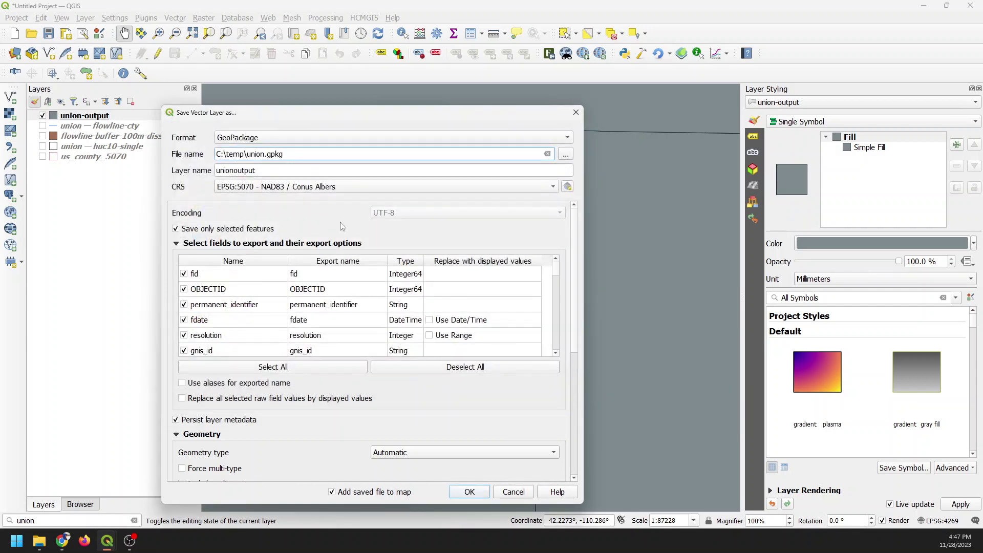
- Name the exported layer union-output-riparian and run the export
{"action": "double_click", "coordinate": [276, 168]}
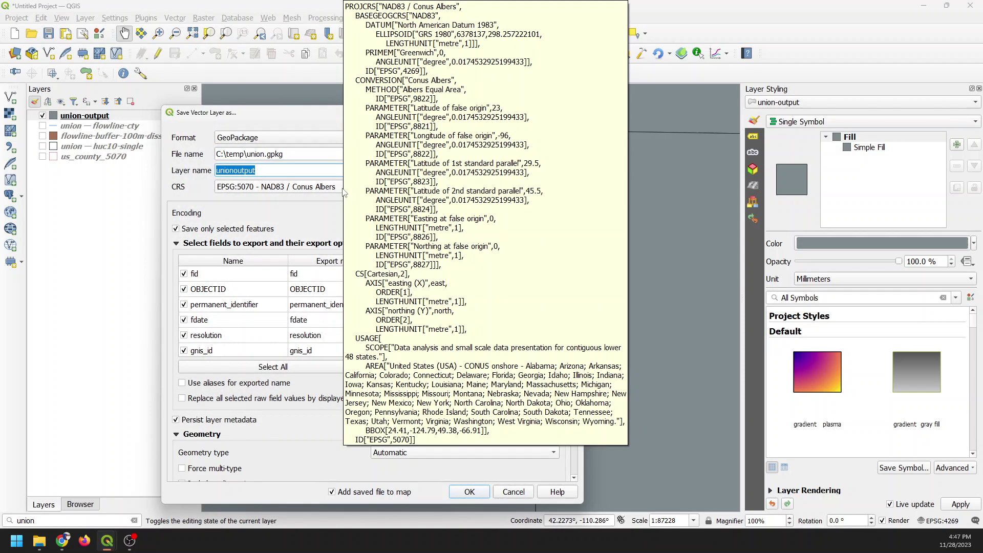
{"action": "type", "text": "u"}
{"action": "type", "text": "nion-output-flow"}
{"action": "key", "text": "BackSpace"}
{"action": "key", "text": "BackSpace"}
{"action": "key", "text": "BackSpace"}
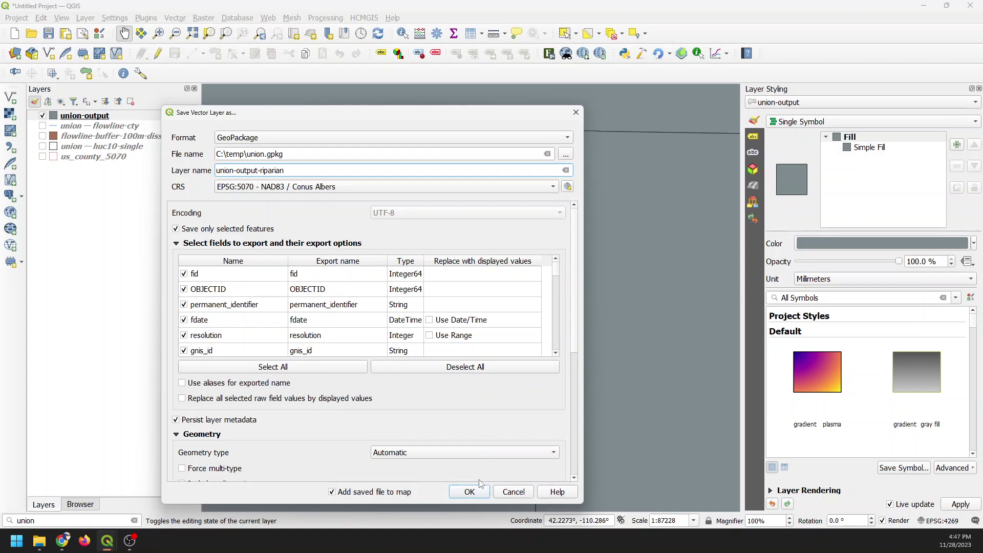
{"action": "left_click", "coordinate": [469, 492]}
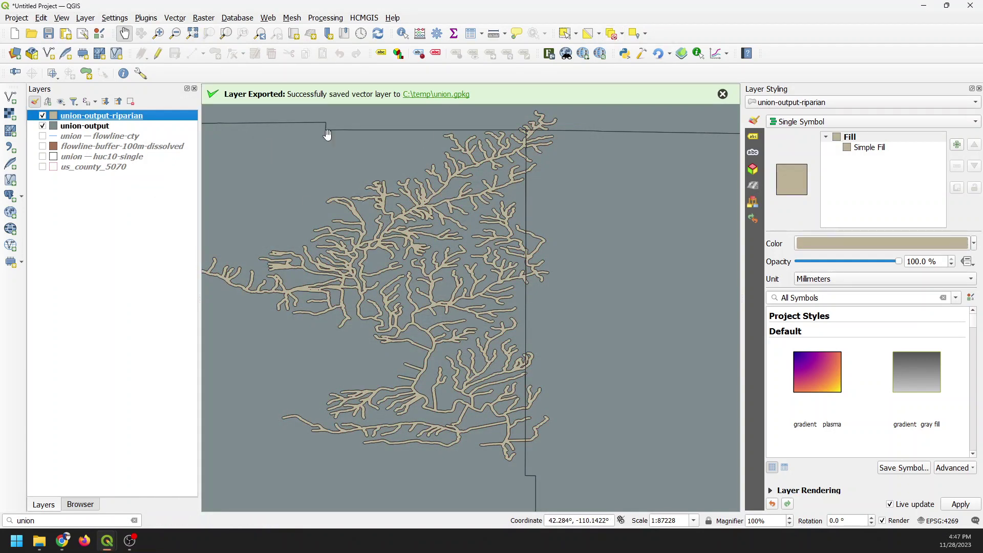
- Hide union-output and recentre the map on the tan union-output-riparian buffers
{"action": "left_click", "coordinate": [43, 126]}
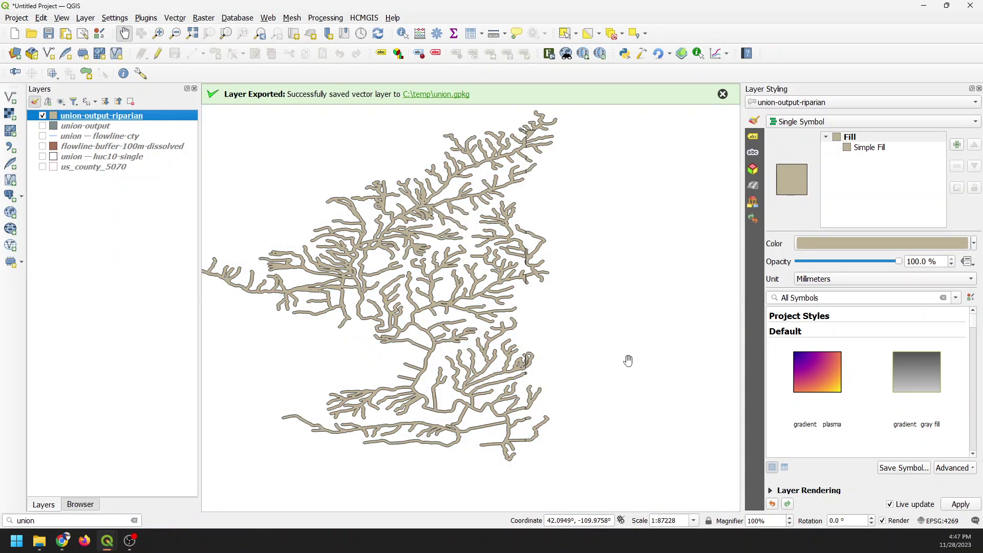
{"action": "scroll", "coordinate": [544, 400], "scroll_direction": "up", "scroll_amount": 1}
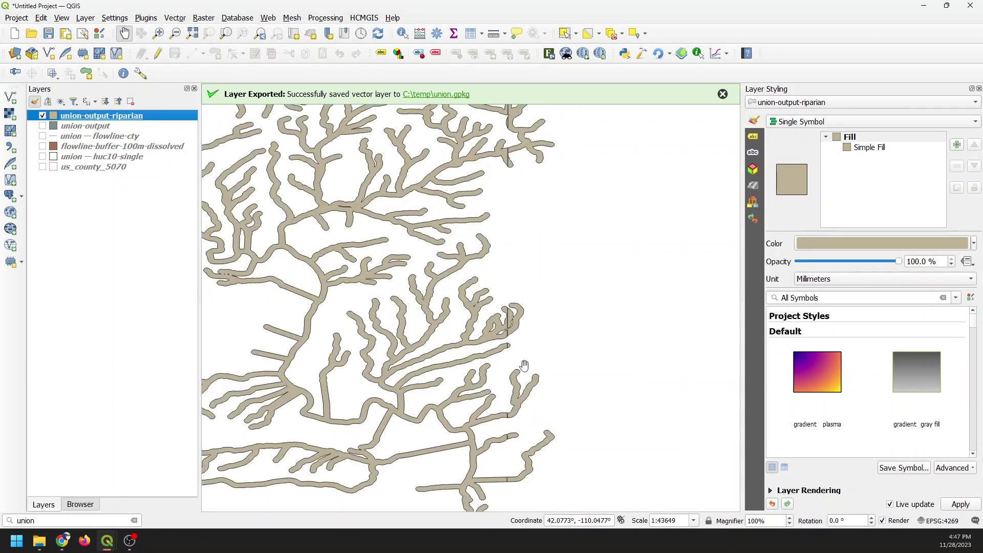
{"action": "scroll", "coordinate": [520, 354], "scroll_direction": "down", "scroll_amount": 1}
{"action": "left_click_drag", "start_coordinate": [512, 140], "coordinate": [506, 209]}
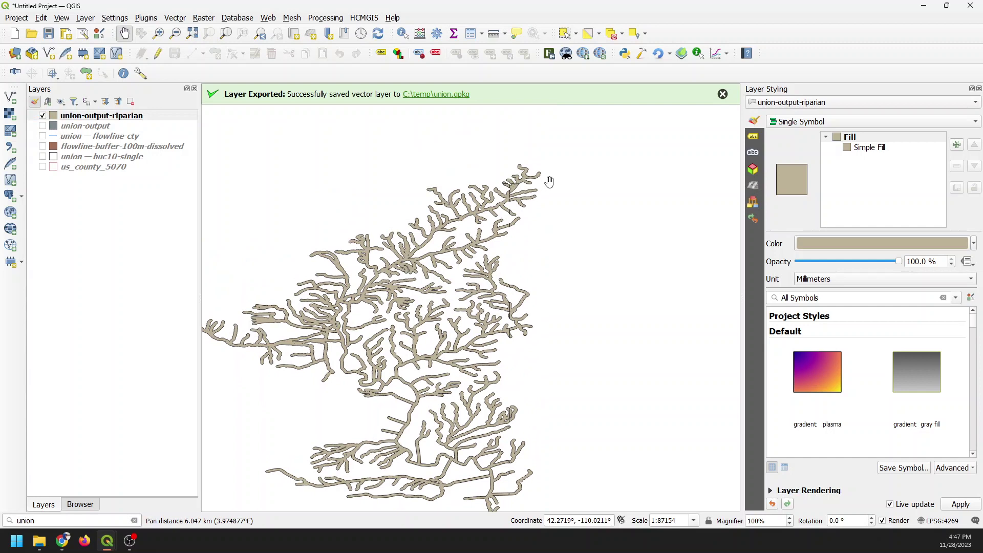
{"action": "right_click", "coordinate": [125, 118]}
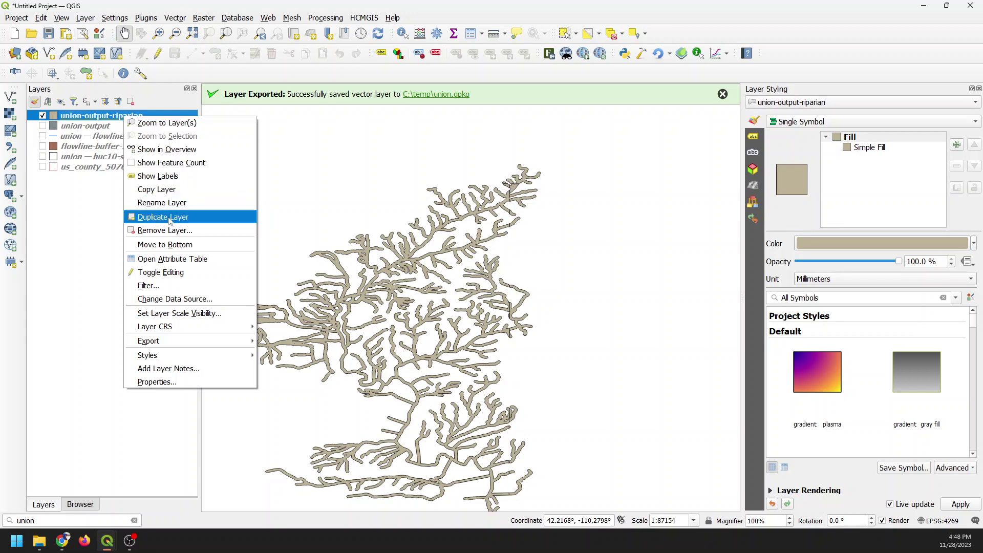
{"action": "left_click", "coordinate": [178, 260]}
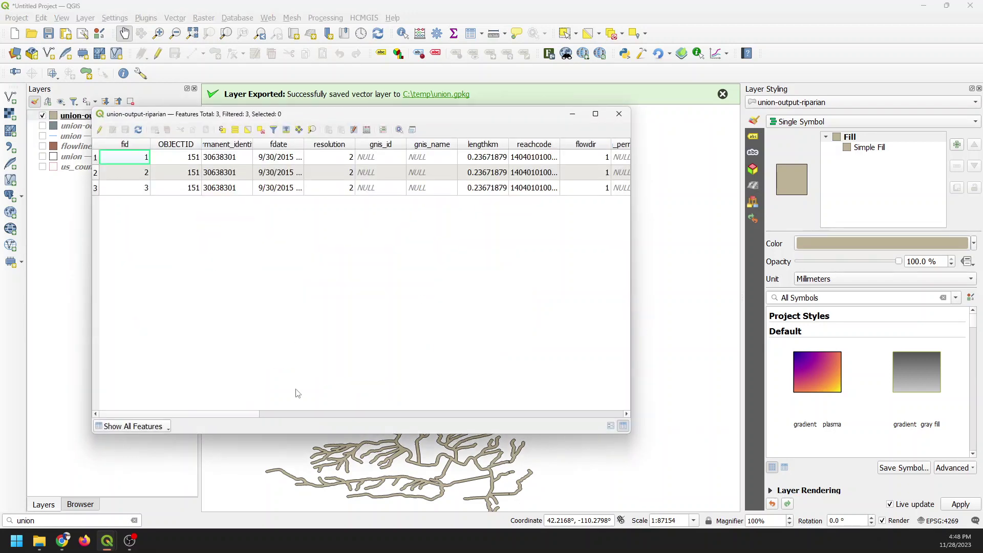
{"action": "left_click_drag", "start_coordinate": [243, 418], "coordinate": [592, 423]}
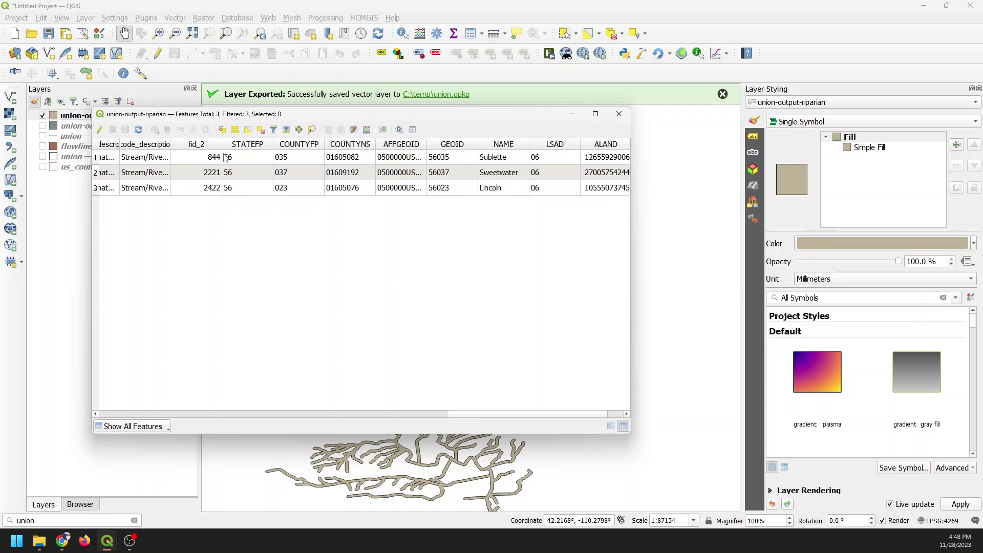
{"action": "left_click_drag", "start_coordinate": [517, 416], "coordinate": [534, 416]}
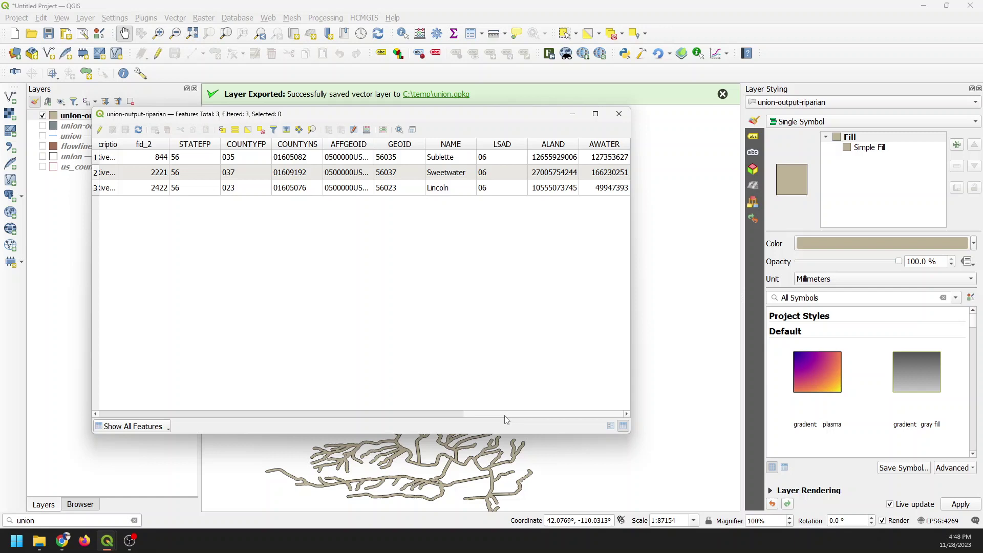
{"action": "left_click", "coordinate": [619, 114]}
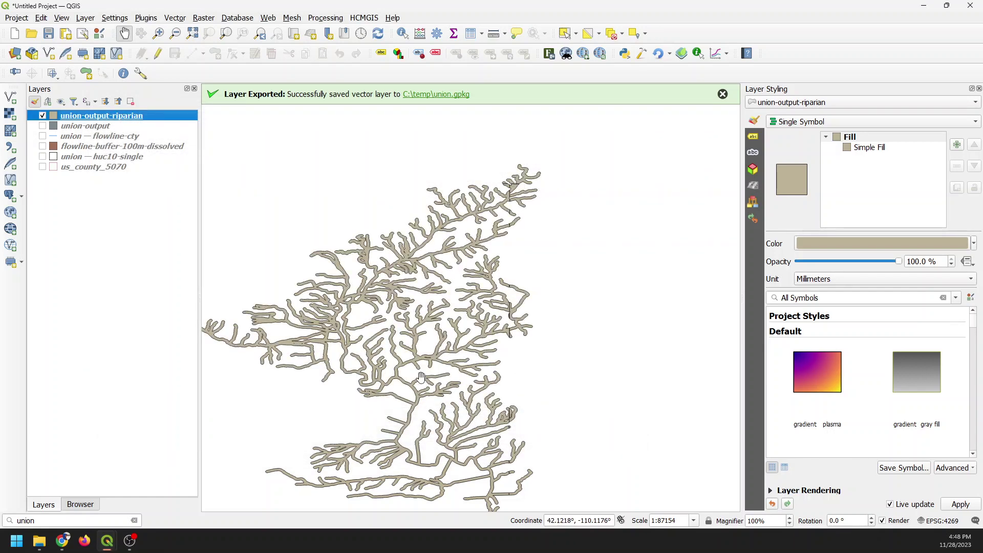
- Style union-output-riparian as Categorized on COUNTYNS, classifying into 01605076, 01605082 and 01609192
{"action": "left_click_drag", "start_coordinate": [403, 369], "coordinate": [432, 335]}
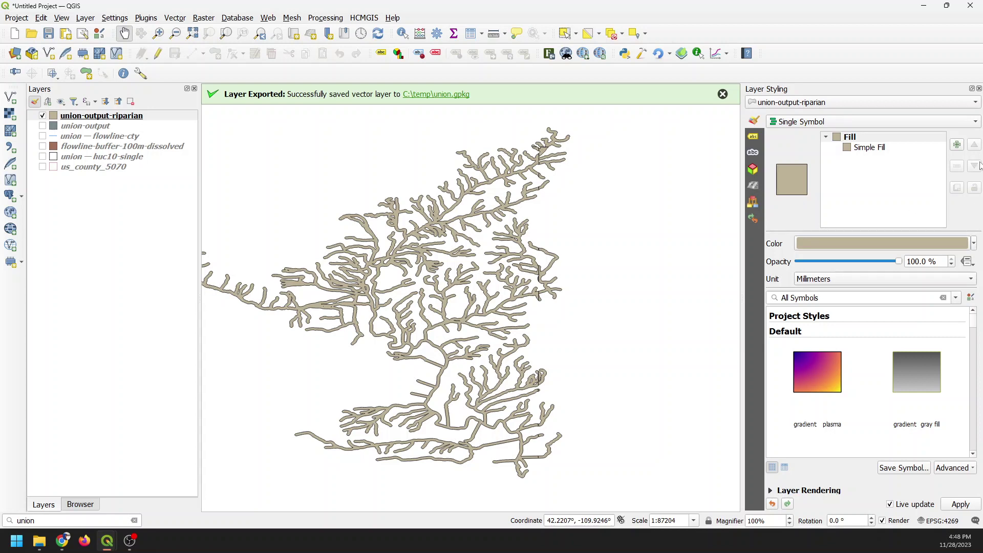
{"action": "left_click", "coordinate": [974, 123]}
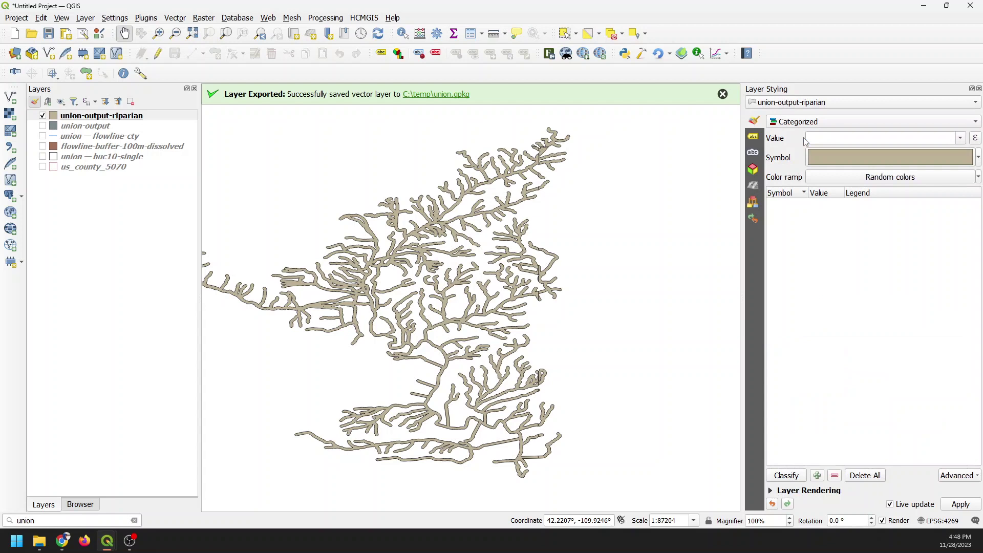
{"action": "left_click", "coordinate": [960, 138]}
{"action": "scroll", "coordinate": [939, 189], "scroll_direction": "down", "scroll_amount": 8}
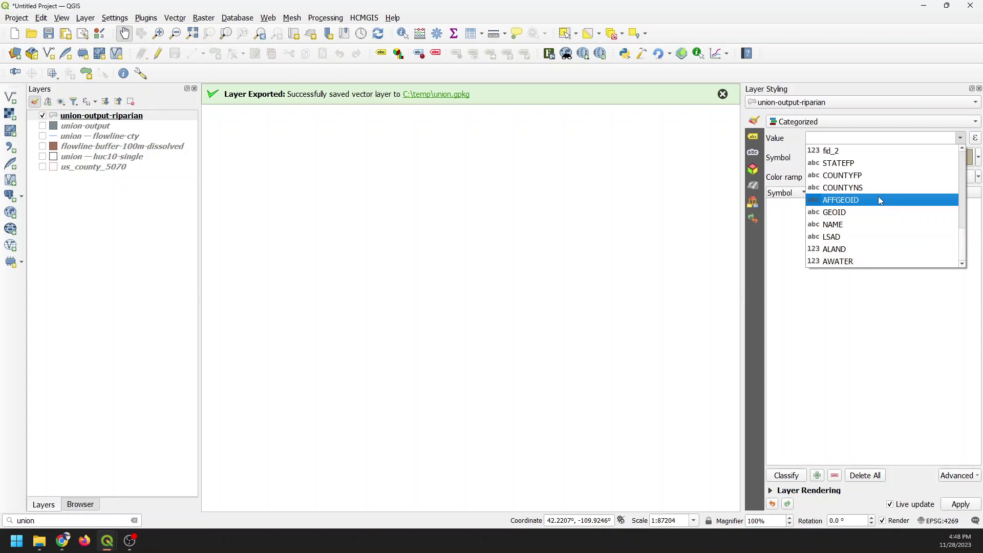
{"action": "scroll", "coordinate": [878, 200], "scroll_direction": "up", "scroll_amount": 1}
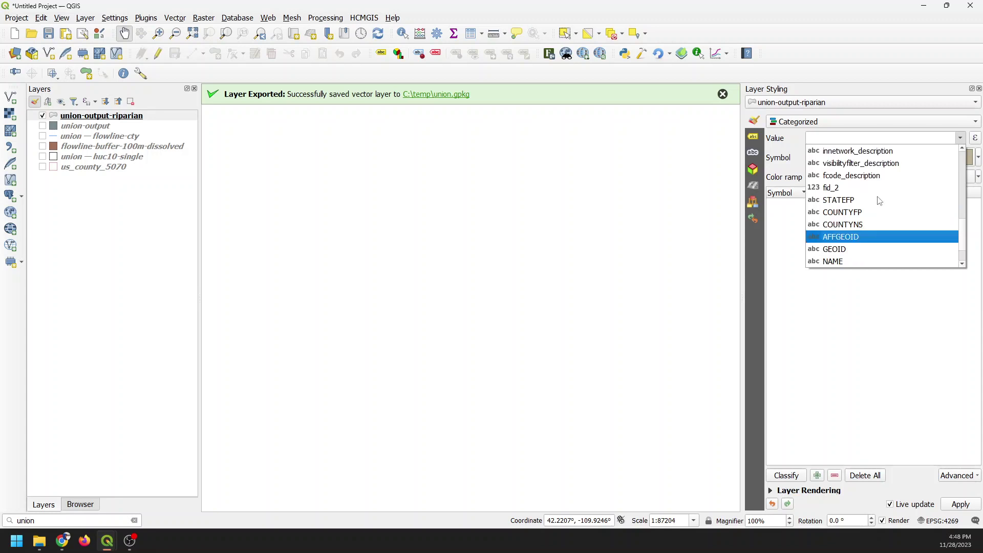
{"action": "scroll", "coordinate": [878, 198], "scroll_direction": "down", "scroll_amount": 1}
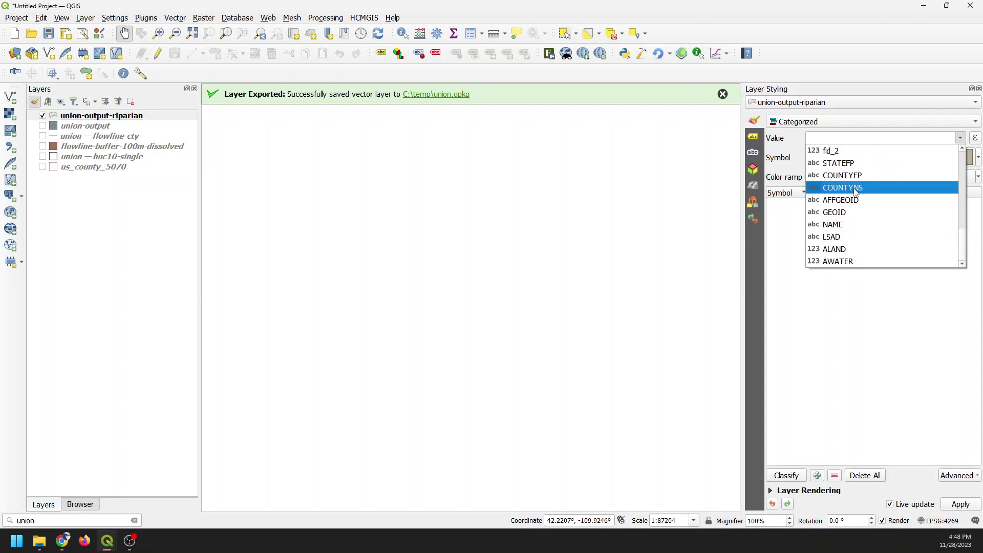
{"action": "left_click", "coordinate": [855, 191]}
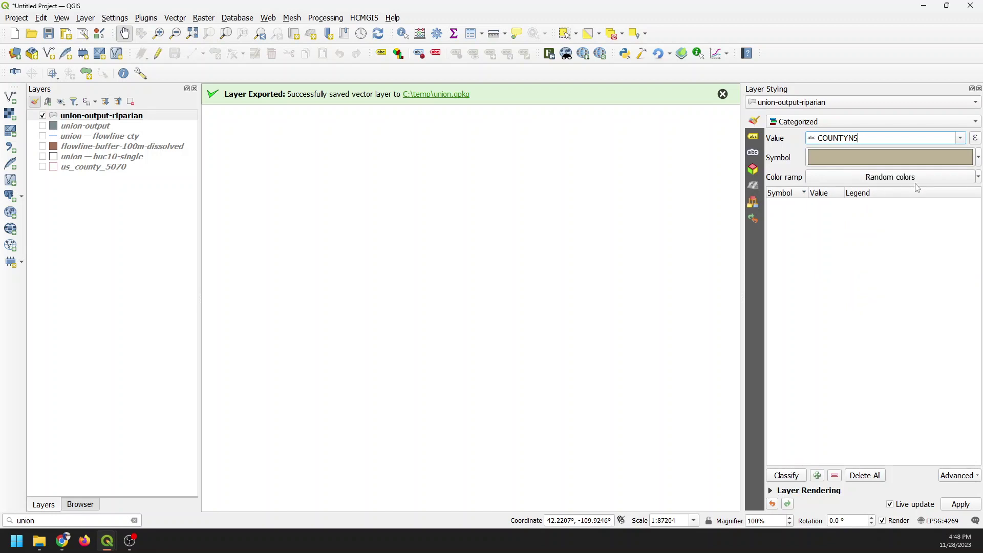
{"action": "left_click", "coordinate": [798, 477]}
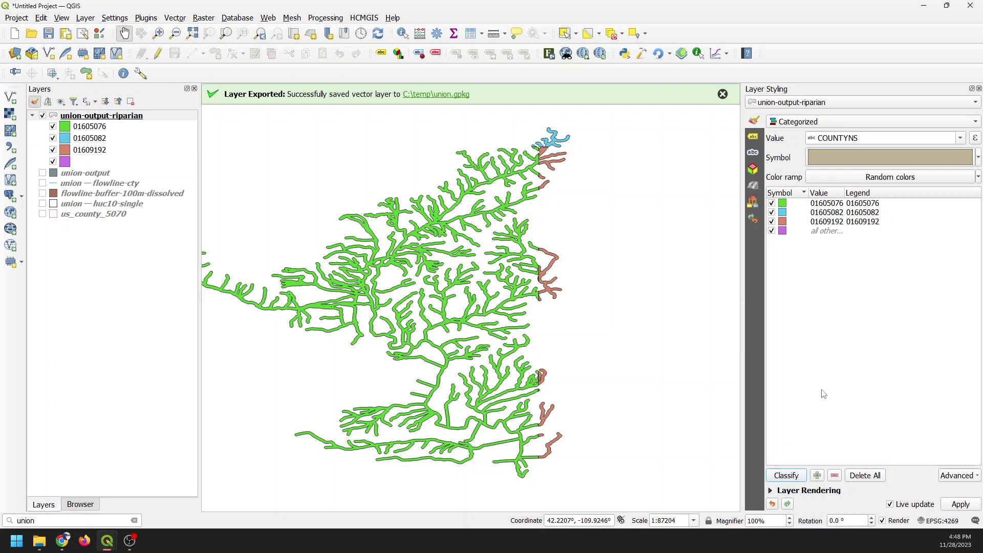
- Delete the catch-all 'all other values' category, leaving only the three COUNTYNS county classes
{"action": "left_click", "coordinate": [771, 231]}
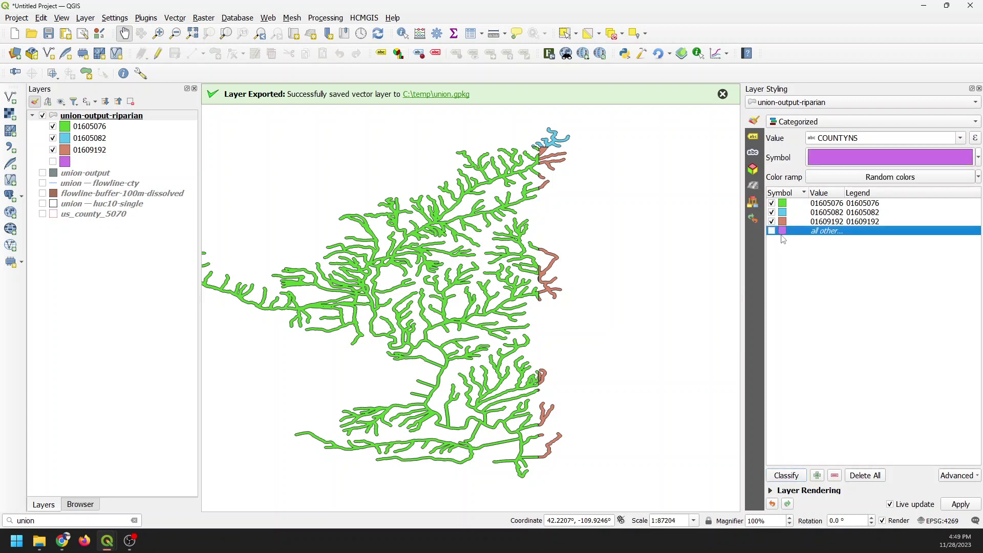
{"action": "right_click", "coordinate": [812, 234]}
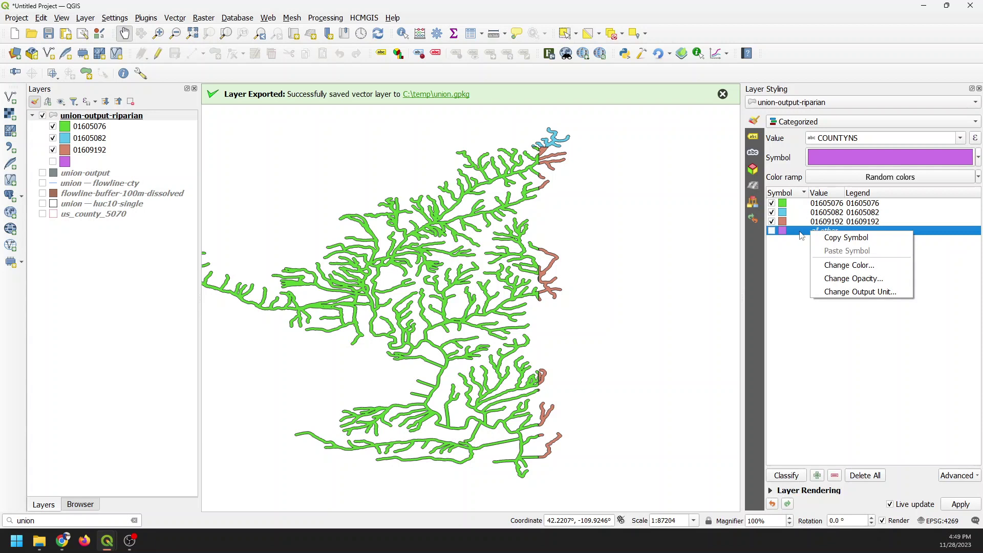
{"action": "key", "text": "Escape"}
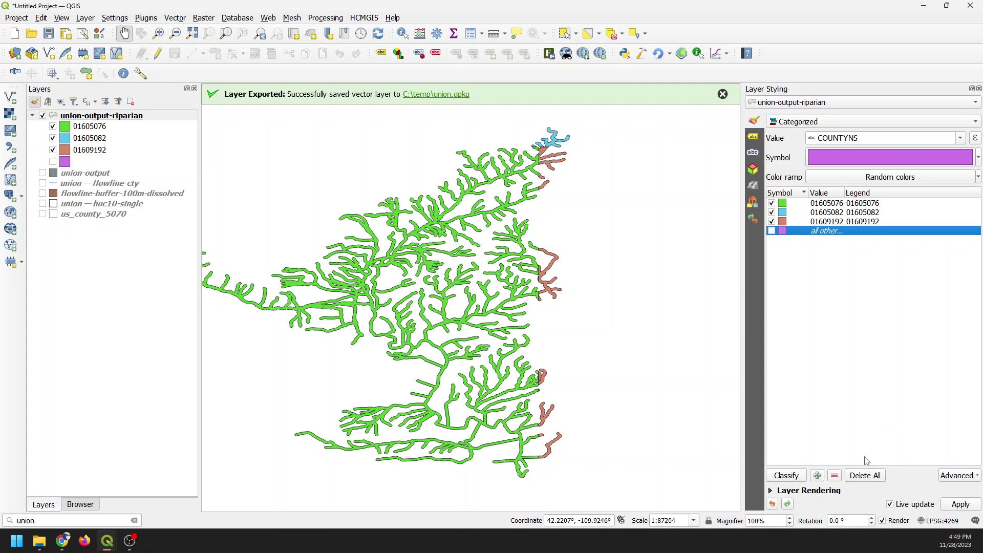
{"action": "left_click", "coordinate": [835, 476]}
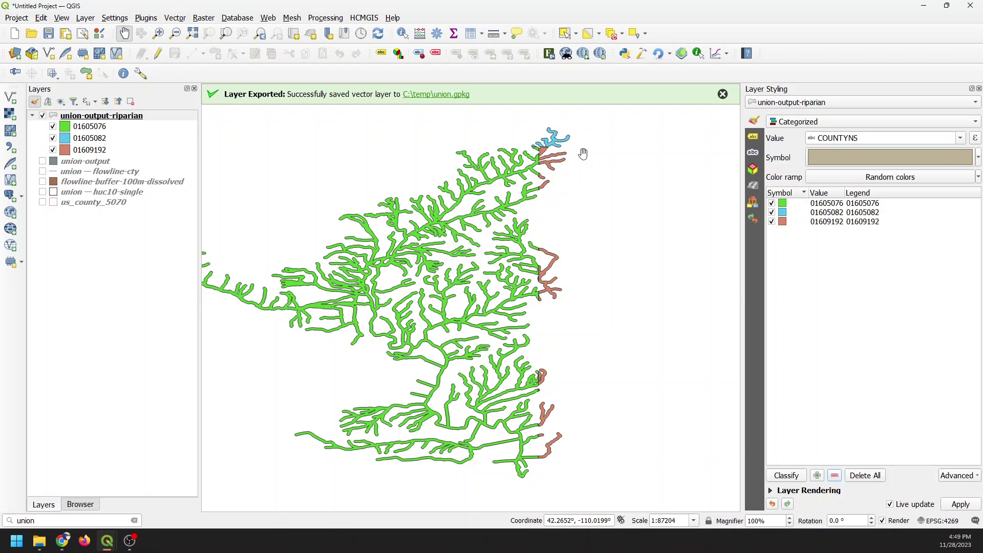
- Pan and zoom the map onto the northeast junction of the green, red and blue county stream buffers
{"action": "left_click_drag", "start_coordinate": [527, 201], "coordinate": [552, 301]}
{"action": "scroll", "coordinate": [506, 267], "scroll_direction": "up", "scroll_amount": 1}
{"action": "scroll", "coordinate": [506, 267], "scroll_direction": "up", "scroll_amount": 1}
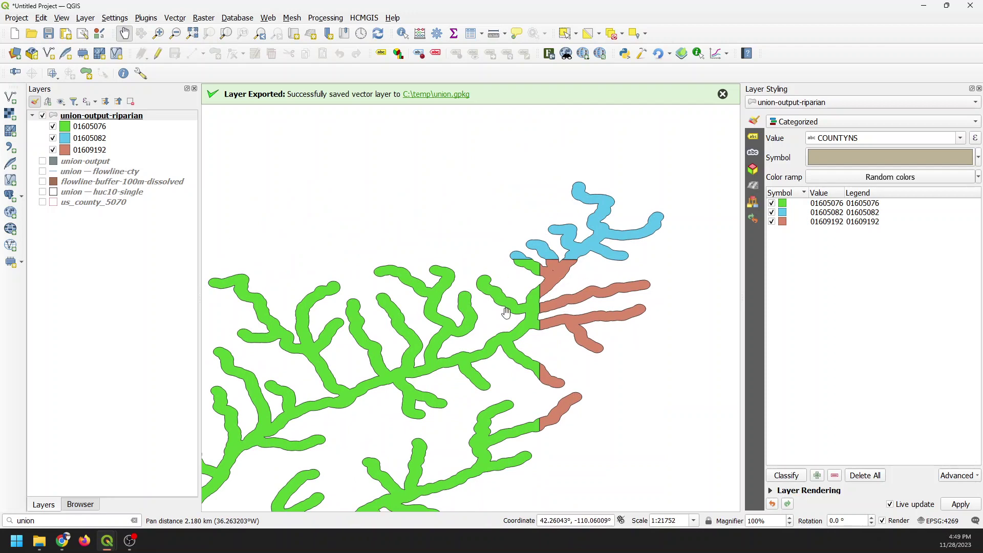
{"action": "scroll", "coordinate": [506, 313], "scroll_direction": "down", "scroll_amount": 1}
{"action": "left_click_drag", "start_coordinate": [438, 485], "coordinate": [430, 290]}
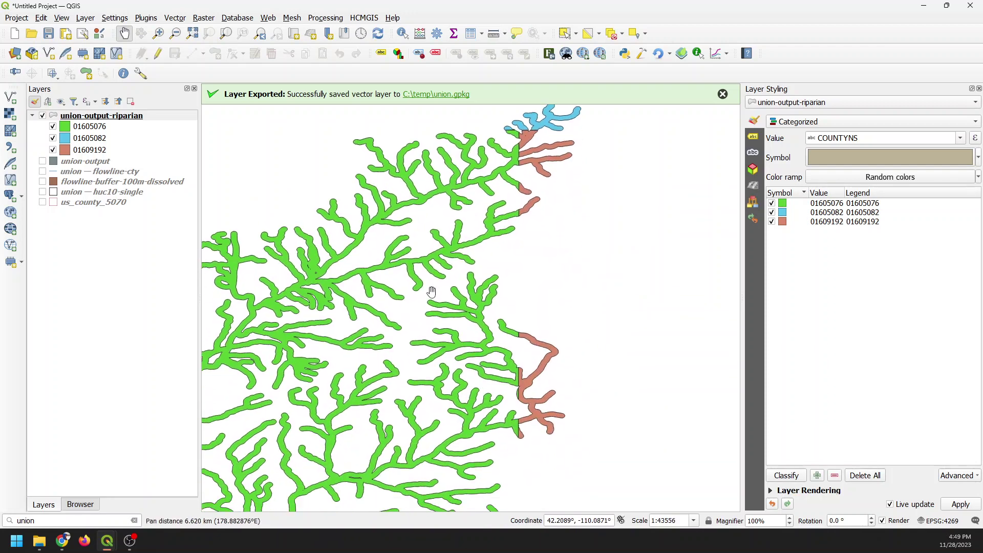
{"action": "scroll", "coordinate": [430, 290], "scroll_direction": "down", "scroll_amount": 1}
{"action": "left_click_drag", "start_coordinate": [471, 404], "coordinate": [480, 434]}
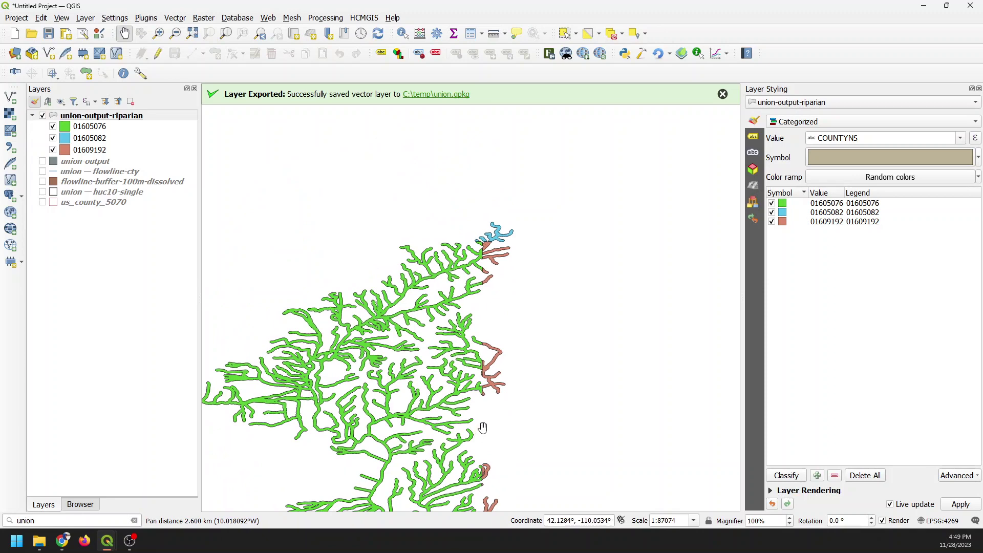
{"action": "scroll", "coordinate": [484, 256], "scroll_direction": "up", "scroll_amount": 2}
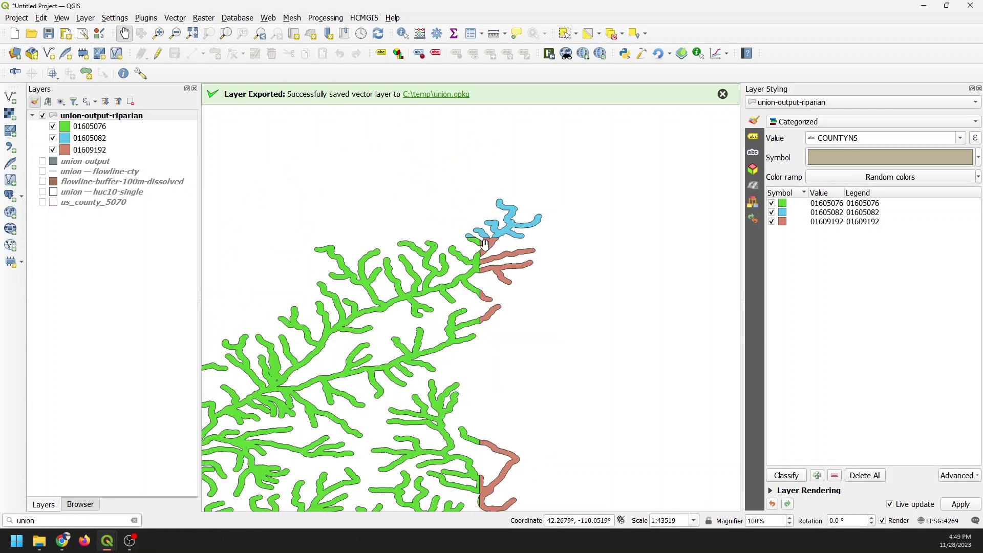
{"action": "left_click_drag", "start_coordinate": [464, 254], "coordinate": [532, 230]}
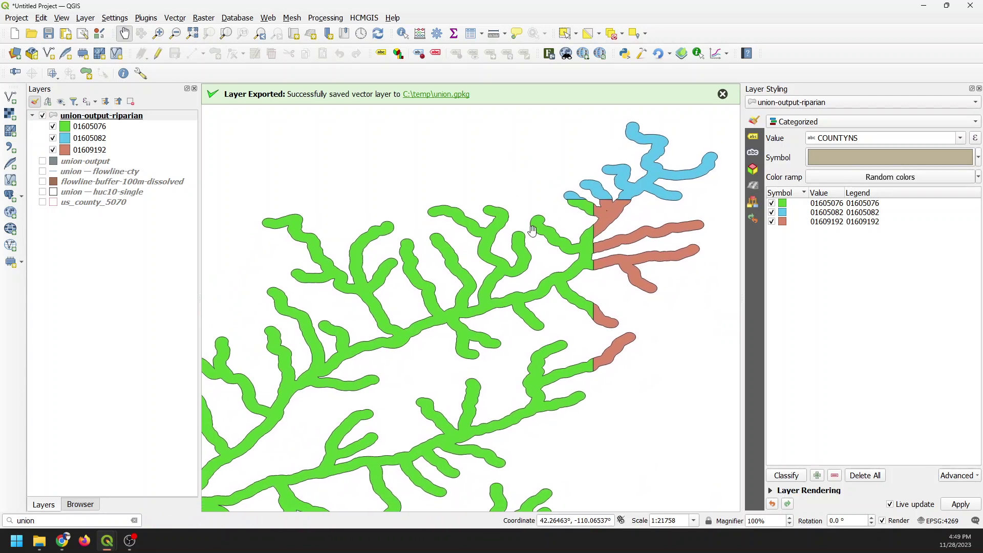